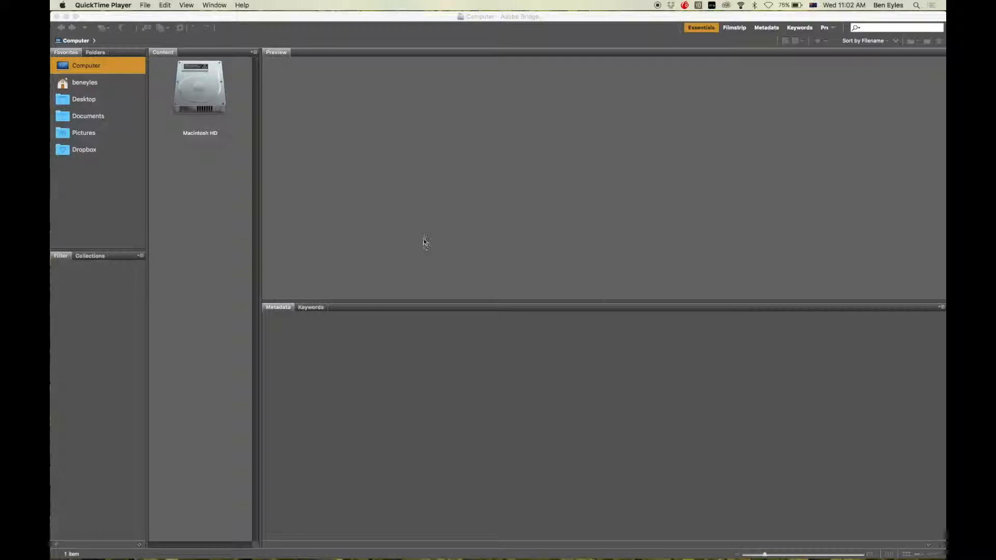
mouse_move(423, 545)
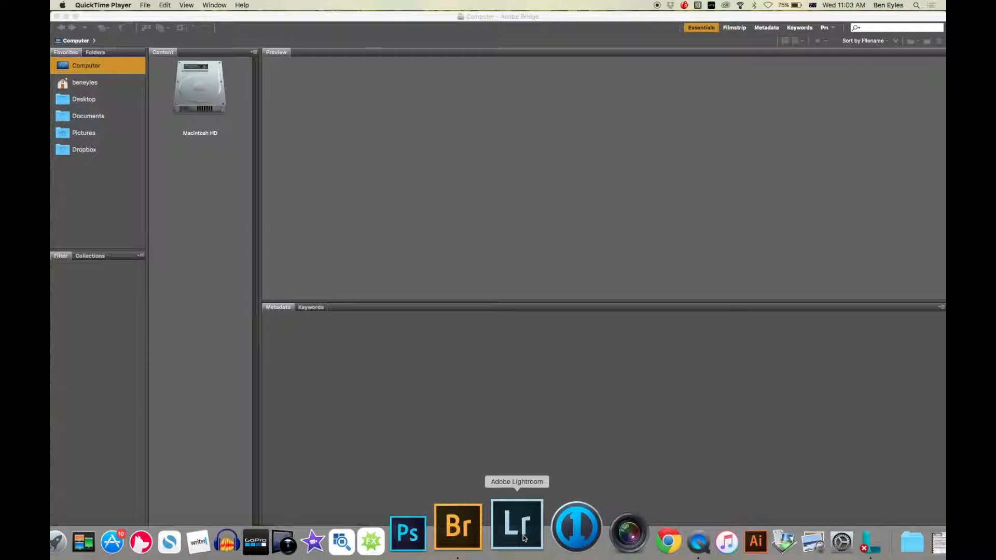
left_click(523, 535)
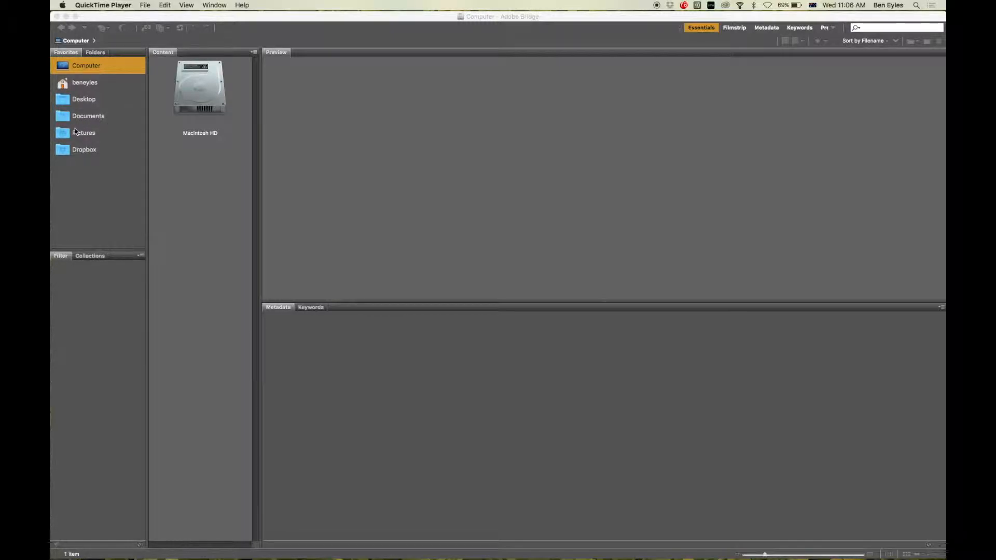
left_click(188, 95)
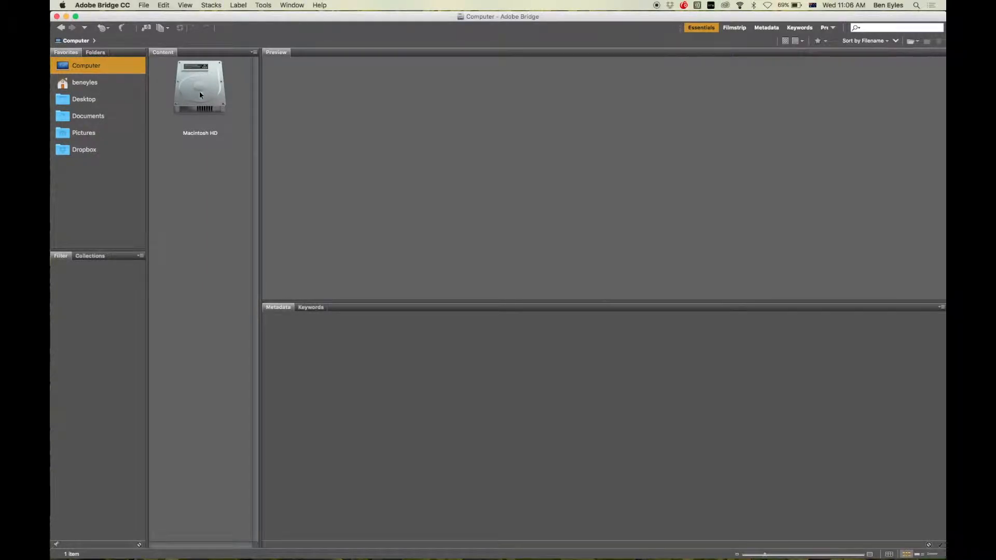
left_click(83, 135)
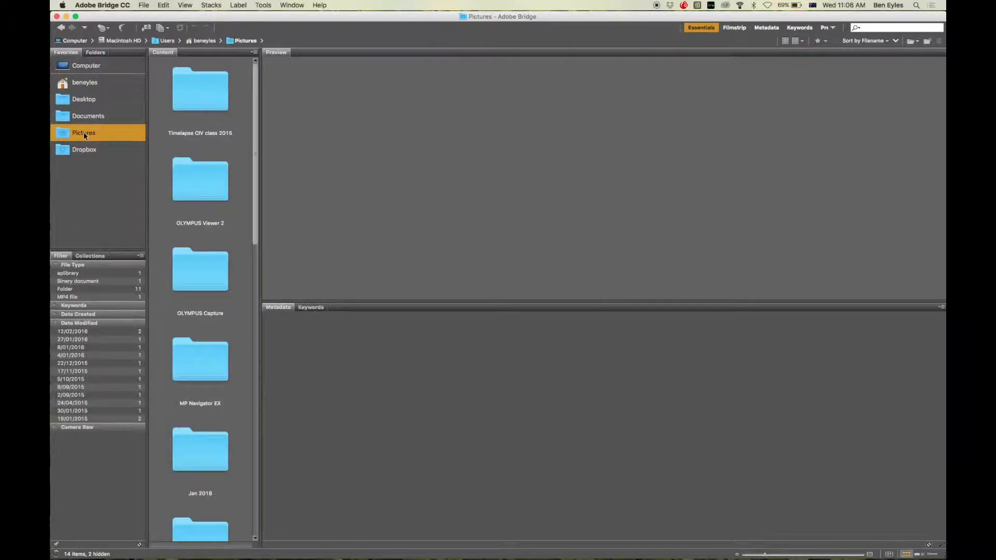
scroll(184, 149, "down", 5)
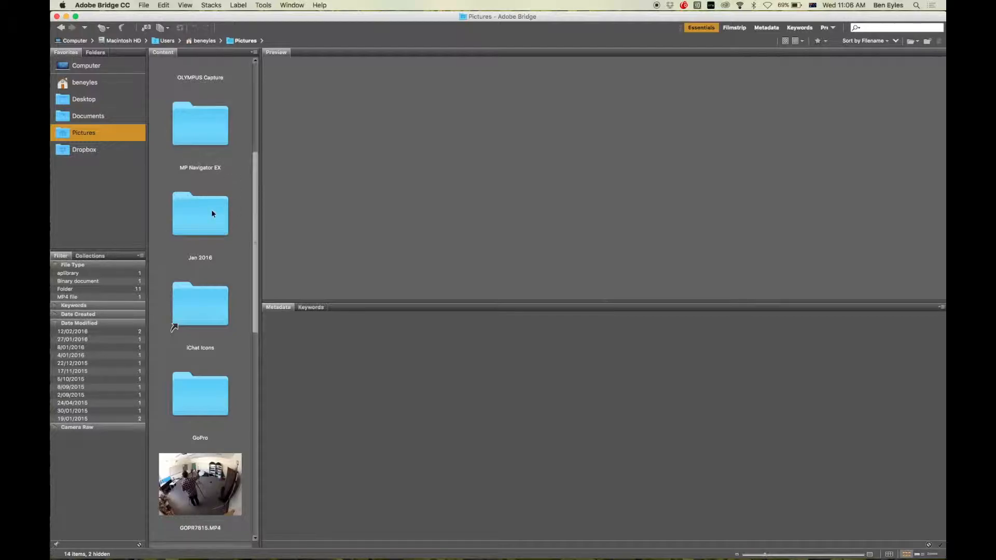
scroll(211, 213, "up", 5)
scroll(212, 213, "down", 10)
scroll(210, 210, "down", 3)
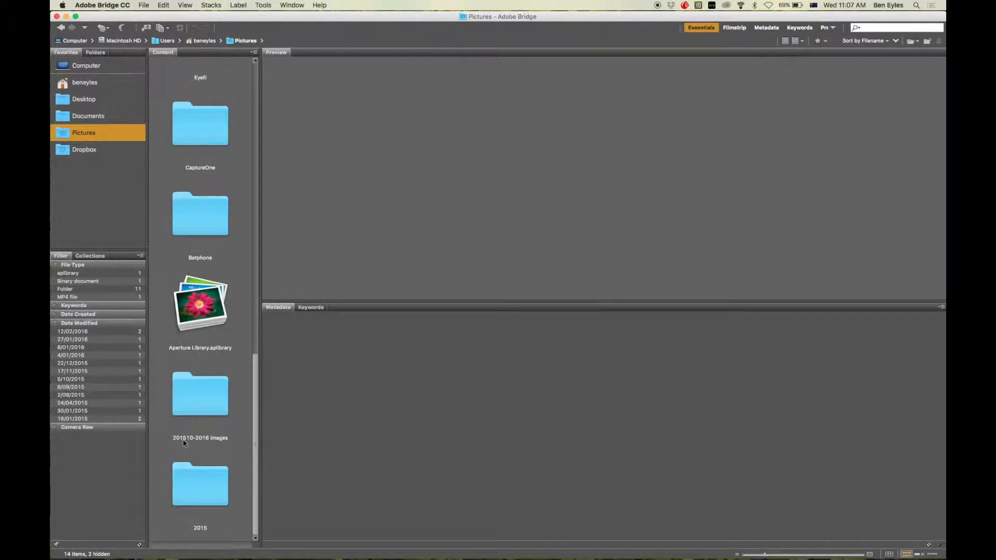
double_click(208, 401)
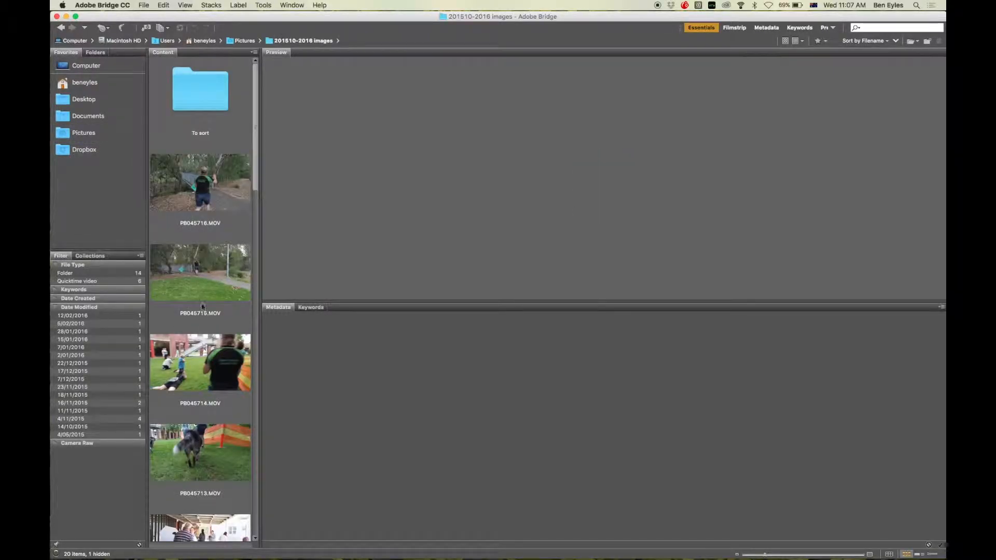
scroll(203, 278, "down", 2)
scroll(203, 277, "down", 10)
scroll(203, 278, "up", 8)
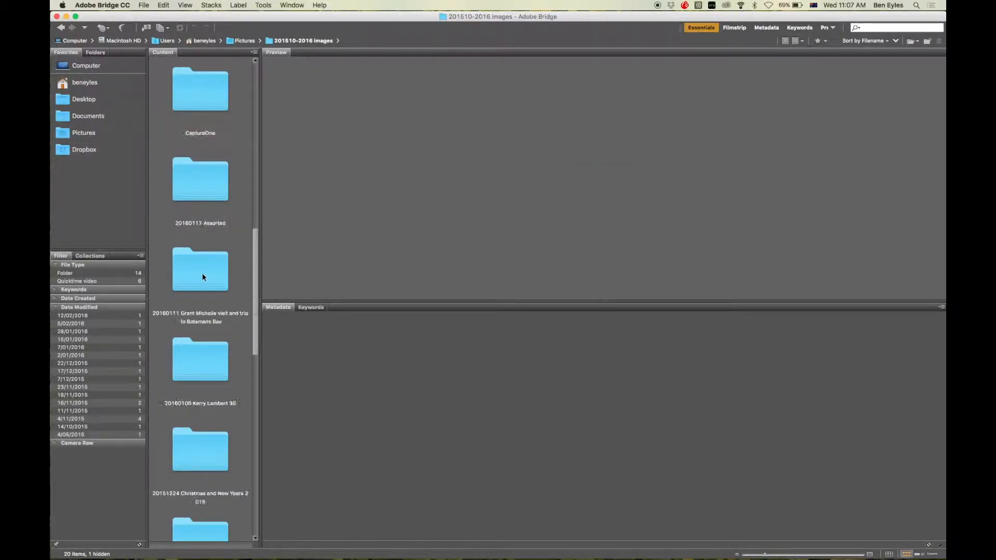
scroll(203, 278, "down", 4)
double_click(202, 186)
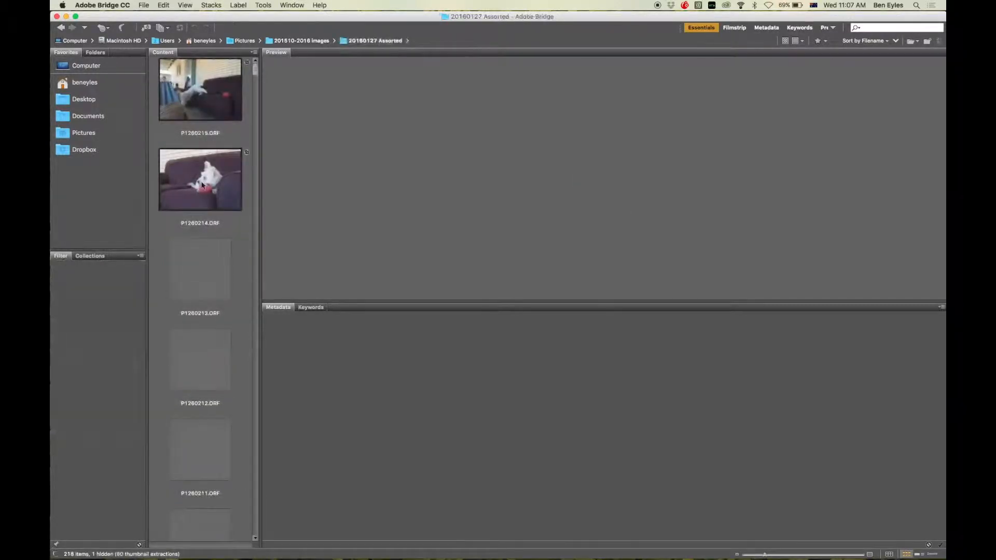
Step: Browse the thumbnails in the 20160127 Assorted folder and preview the truck photo P1220178.ORF
scroll(198, 226, "down", 10)
scroll(198, 225, "down", 10)
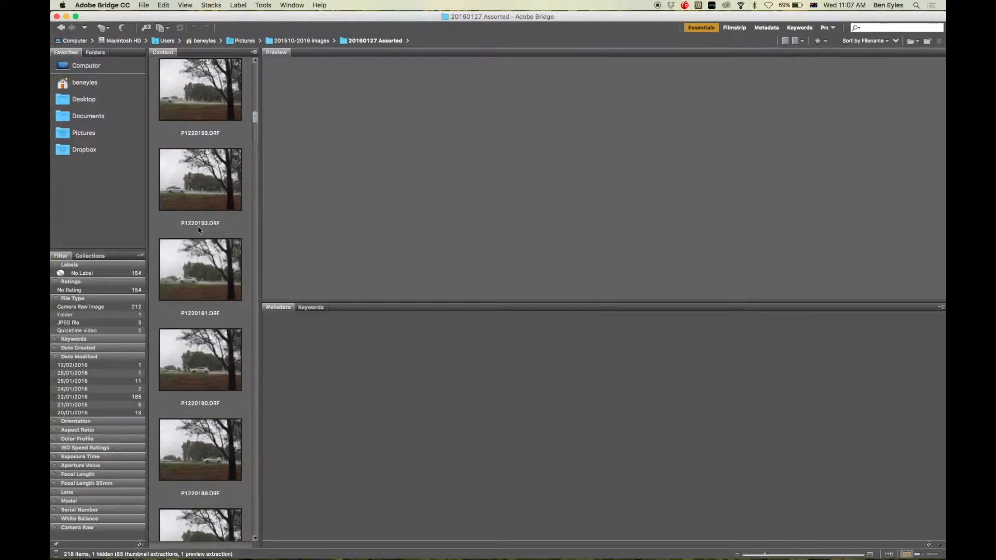
scroll(197, 225, "up", 20)
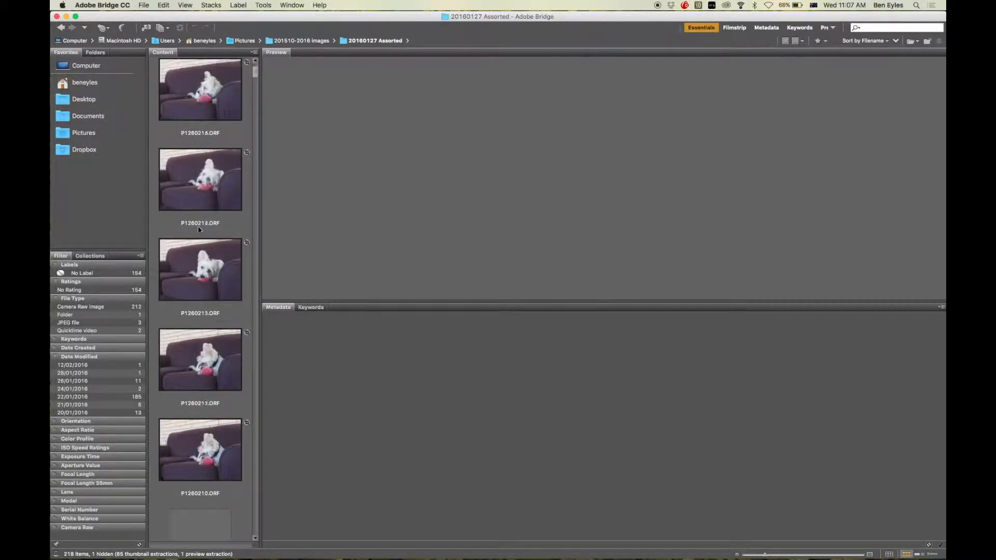
scroll(199, 229, "down", 6)
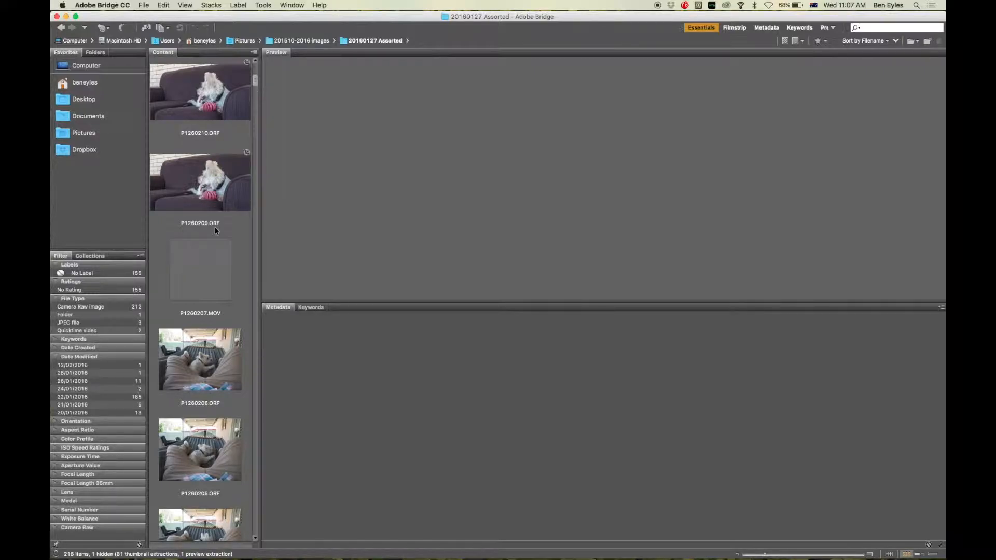
scroll(216, 231, "down", 5)
scroll(216, 231, "down", 20)
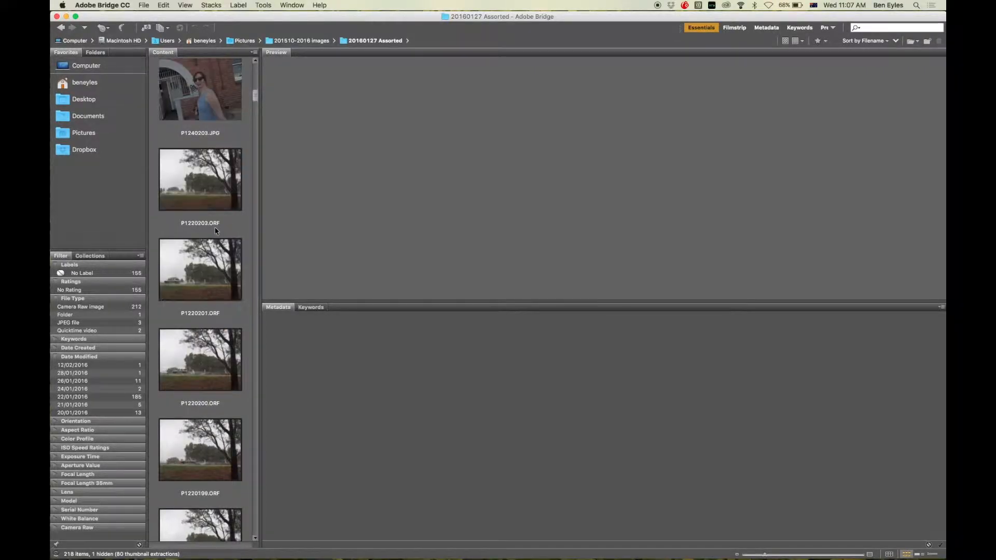
scroll(216, 231, "down", 5)
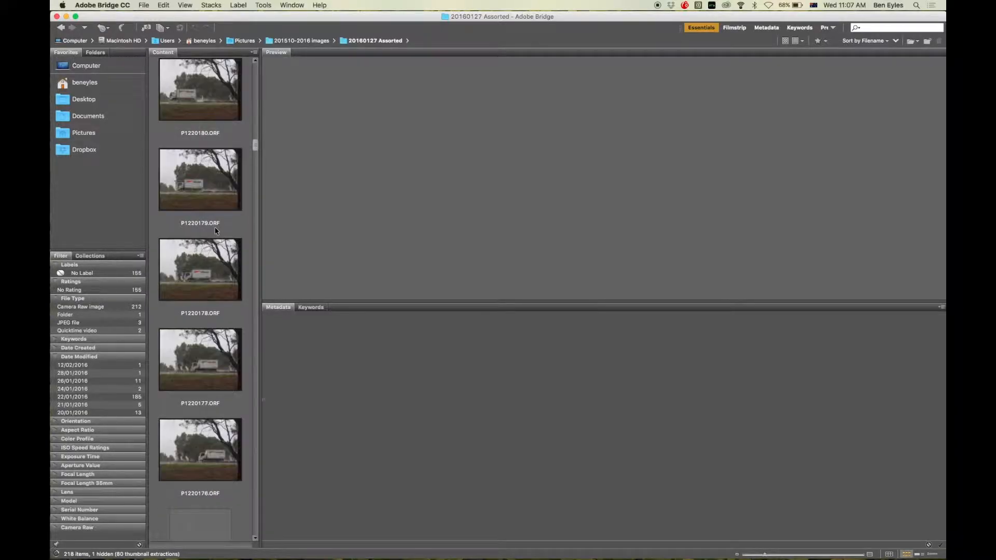
left_click(208, 266)
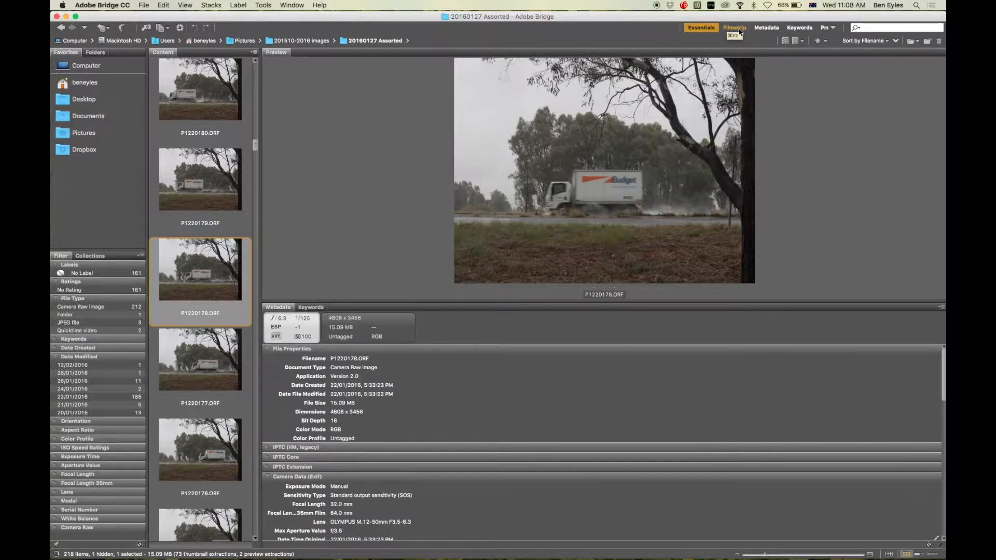
Step: Switch to the Filmstrip workspace and preview the dog photo P1260213.ORF
left_click(739, 31)
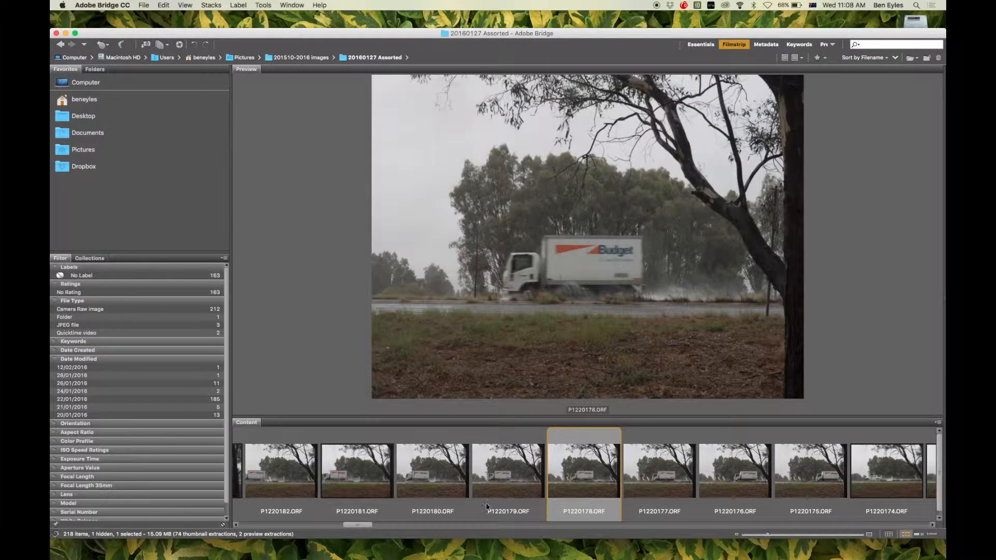
scroll(556, 499, "right", 3)
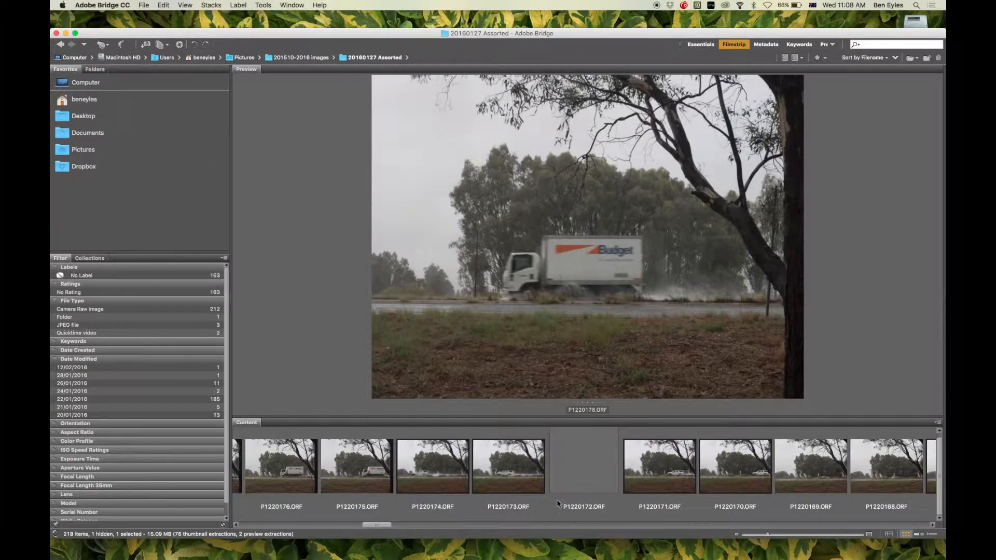
scroll(558, 504, "left", 6)
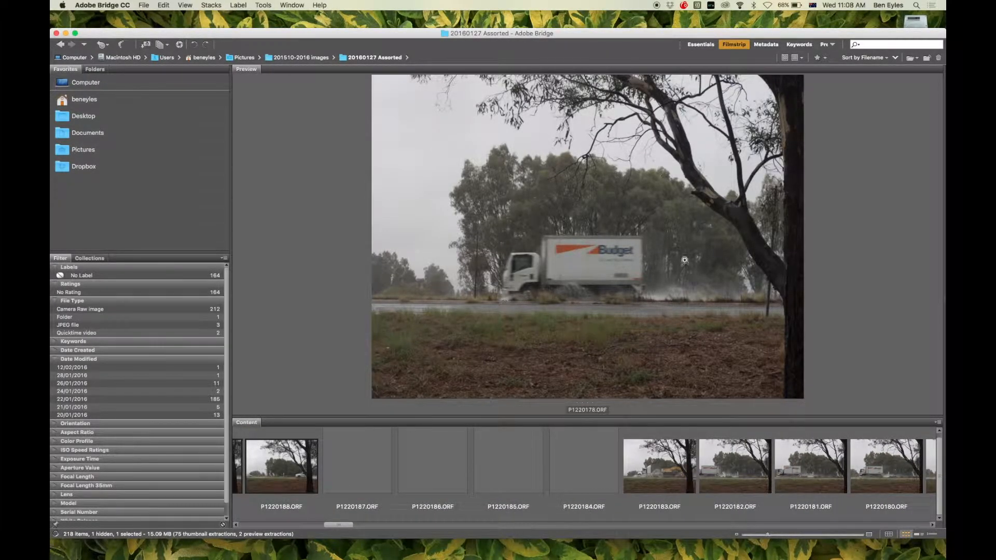
scroll(335, 442, "left", 6)
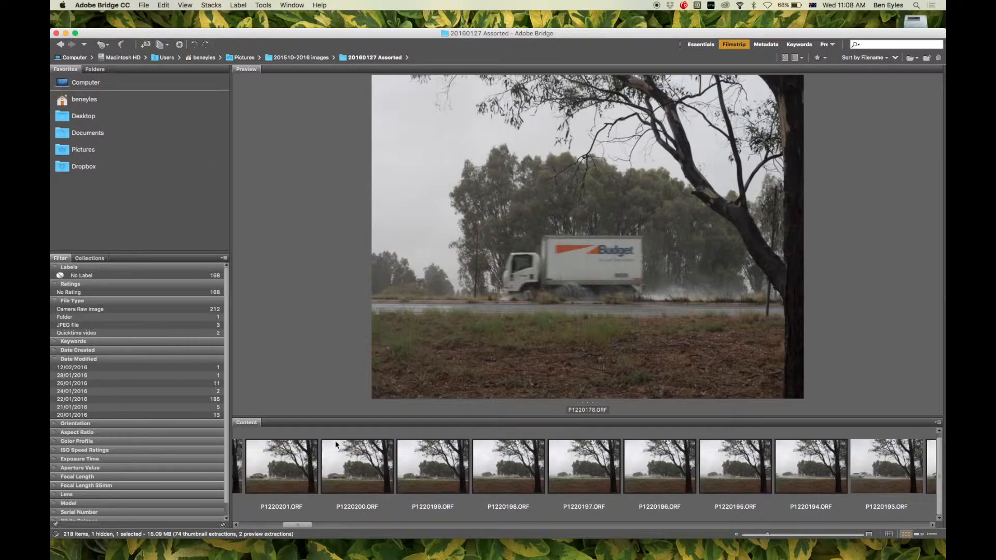
scroll(335, 442, "left", 4)
scroll(335, 440, "left", 3)
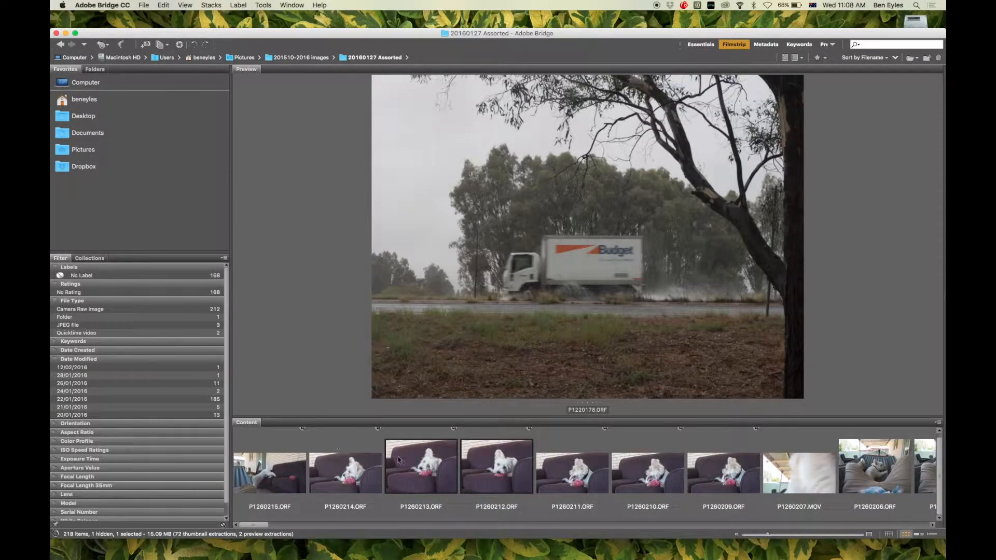
left_click(415, 464)
Step: Find the building photo P1200011.ORF and compare its preview with the black-and-white version P1200011.jpg
scroll(415, 465, "right", 5)
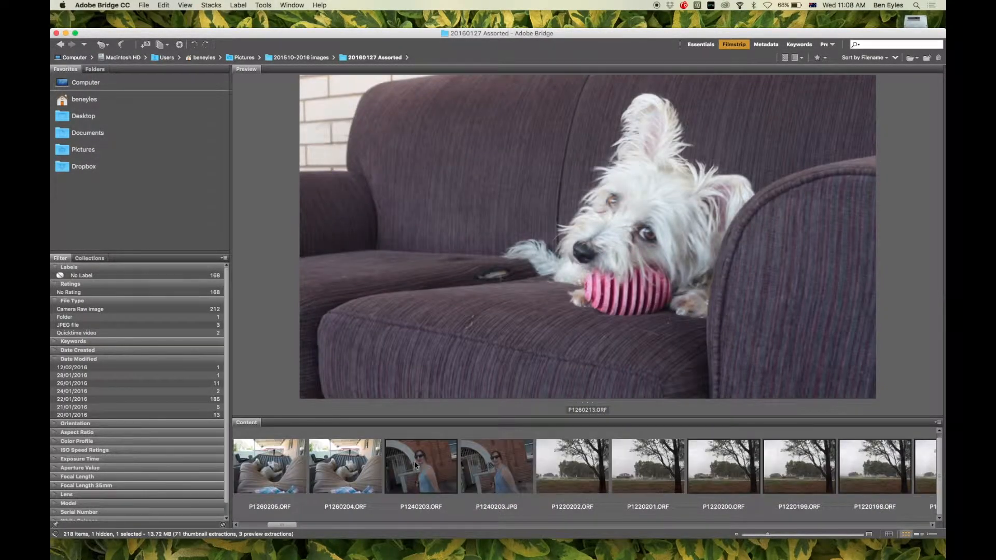
scroll(415, 464, "right", 15)
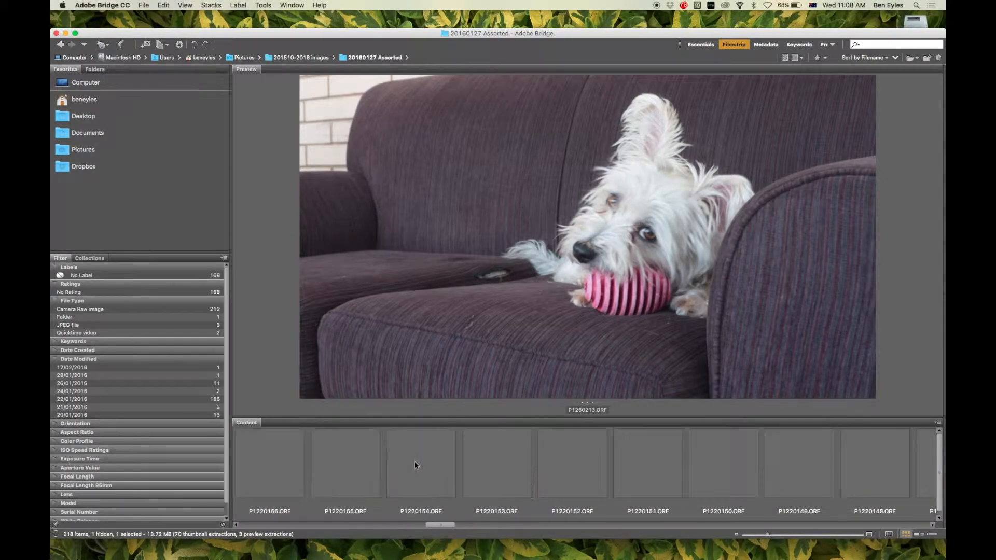
scroll(415, 465, "right", 8)
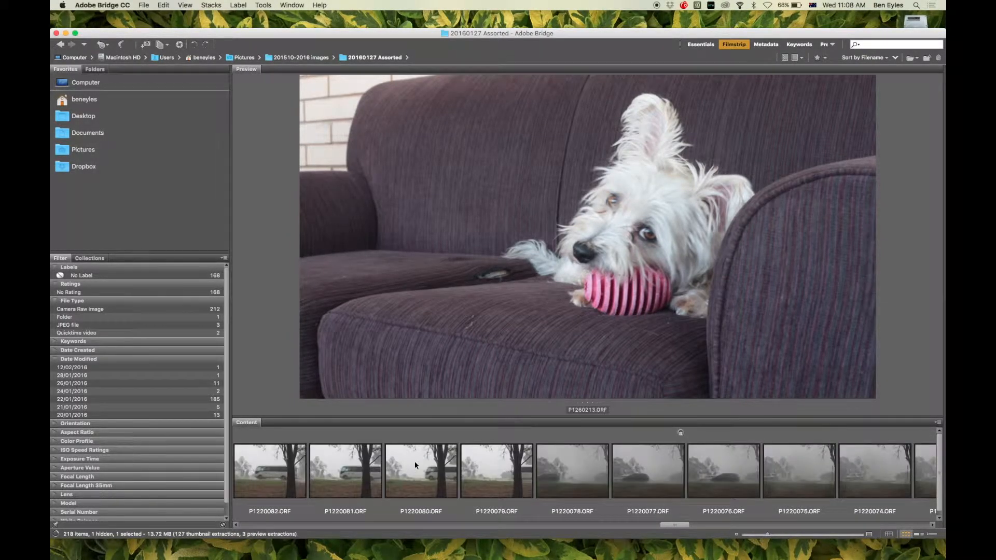
scroll(660, 468, "right", 7)
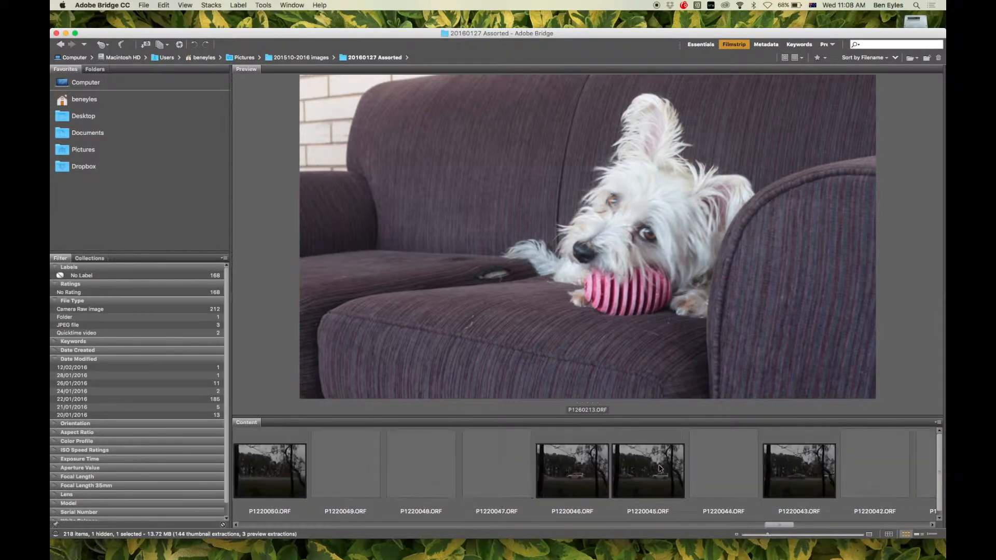
scroll(660, 469, "right", 10)
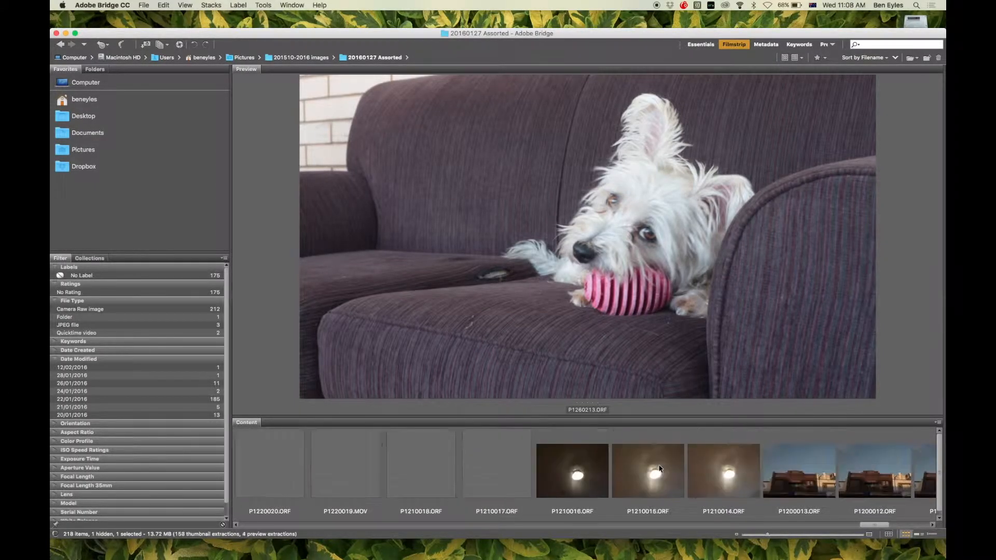
scroll(660, 469, "right", 1)
left_click(625, 475)
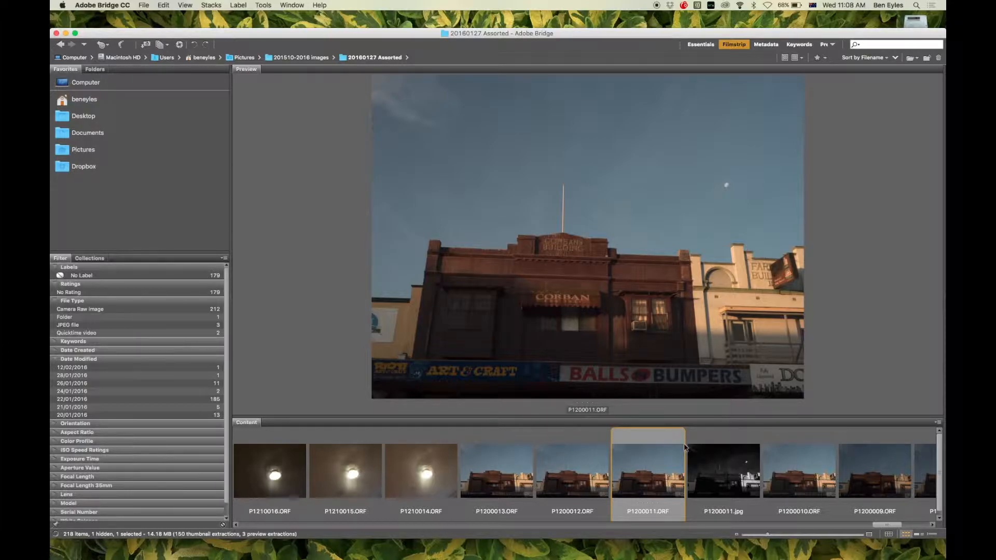
left_click(716, 465)
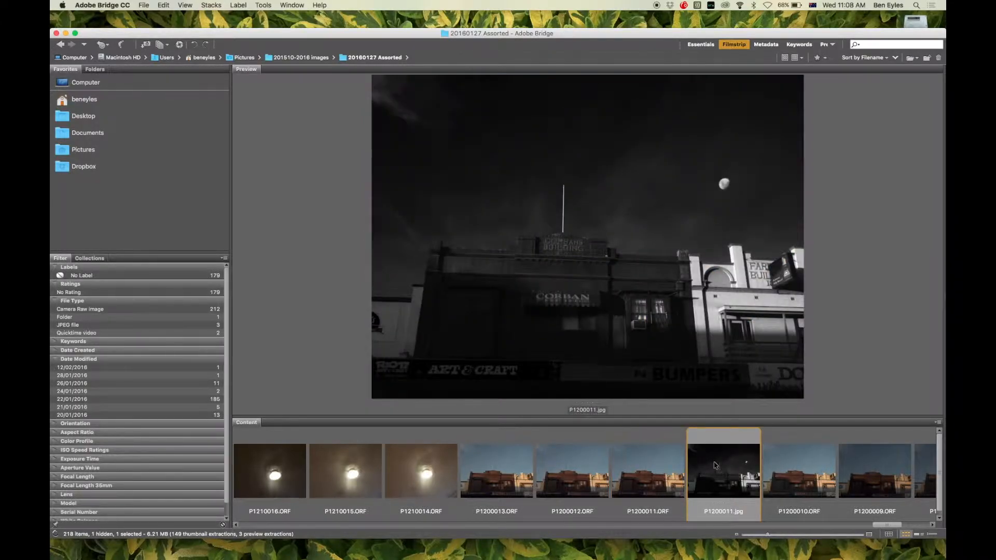
left_click(660, 469)
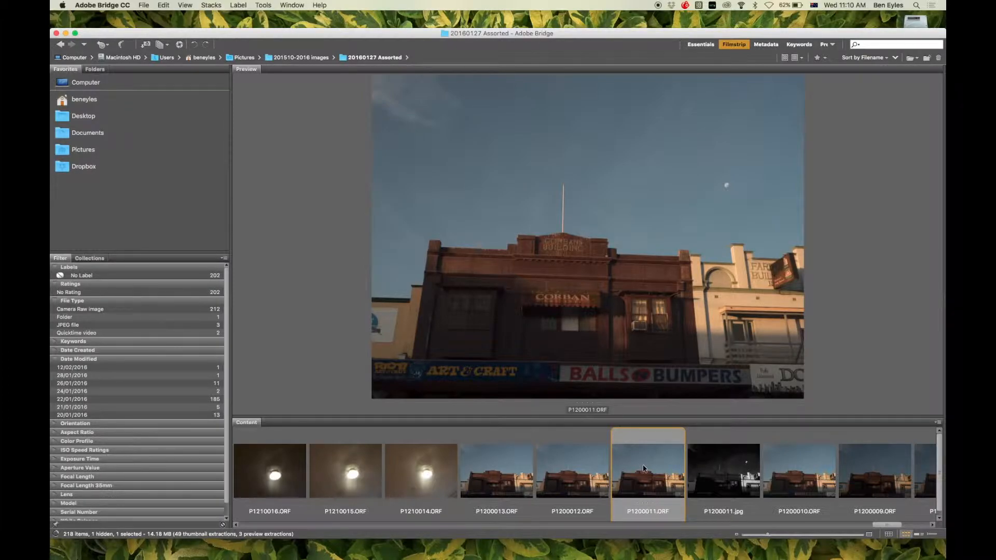
Step: Open P1200011.ORF in Camera Raw and set Exposure to -0.65, Contrast to +19, Blacks to +12, Clarity to +55 and Vibrance to +42
key("super+r")
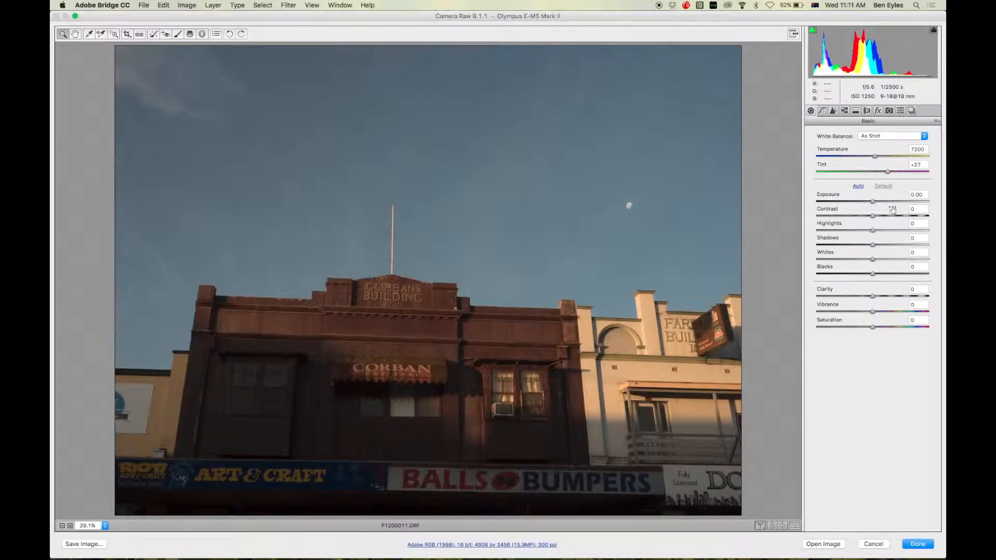
mouse_move(873, 201)
left_mouse_down()
mouse_move(864, 202)
mouse_move(884, 217)
left_mouse_up()
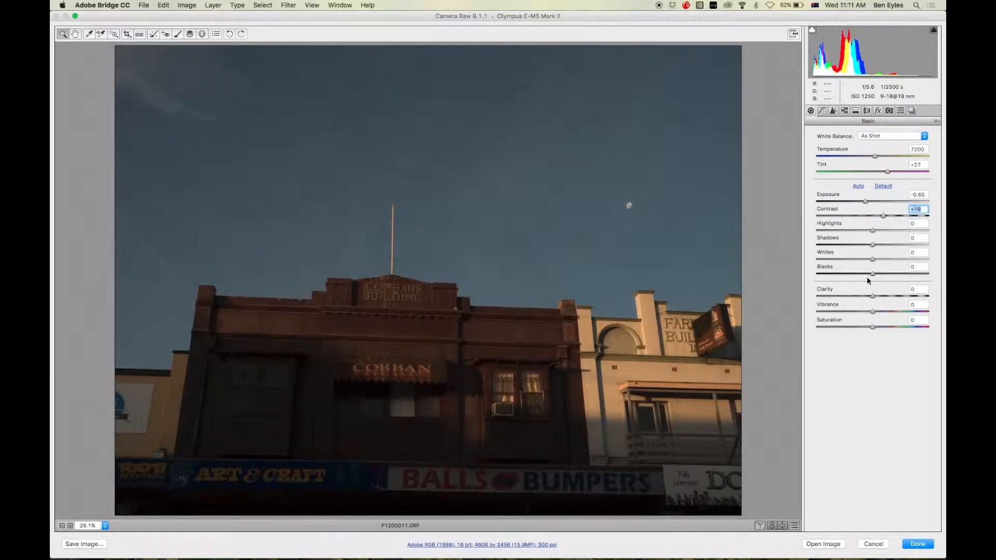
left_click_drag(873, 273, 899, 315)
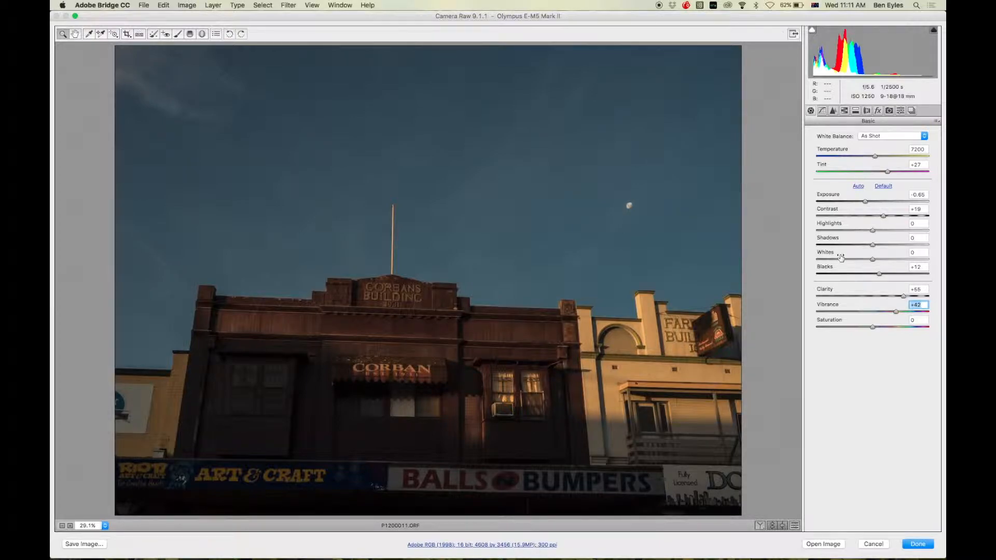
Step: Raise Clarity to +100, resetting it to 0 and restoring +100 to compare the effect on the building photo
left_click_drag(903, 297, 940, 299)
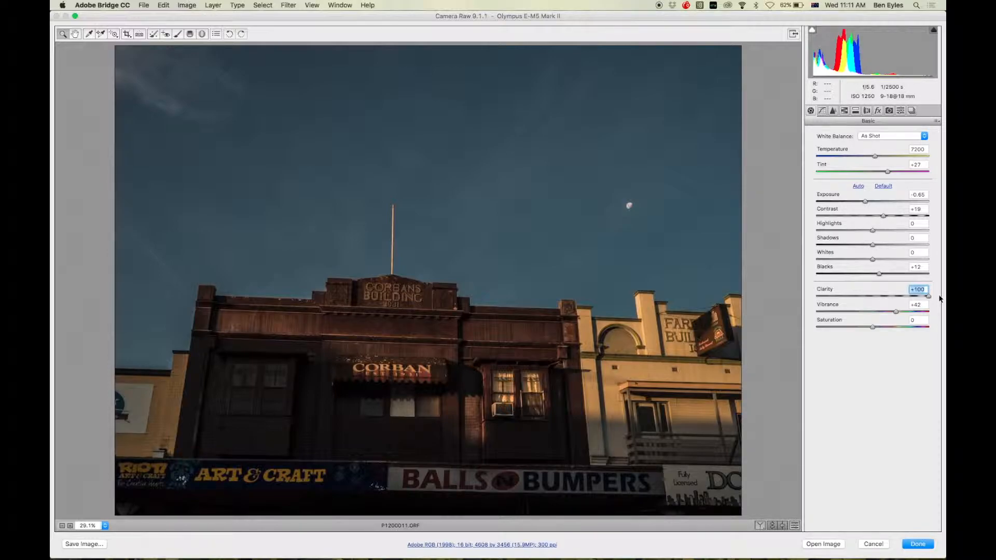
double_click(929, 296)
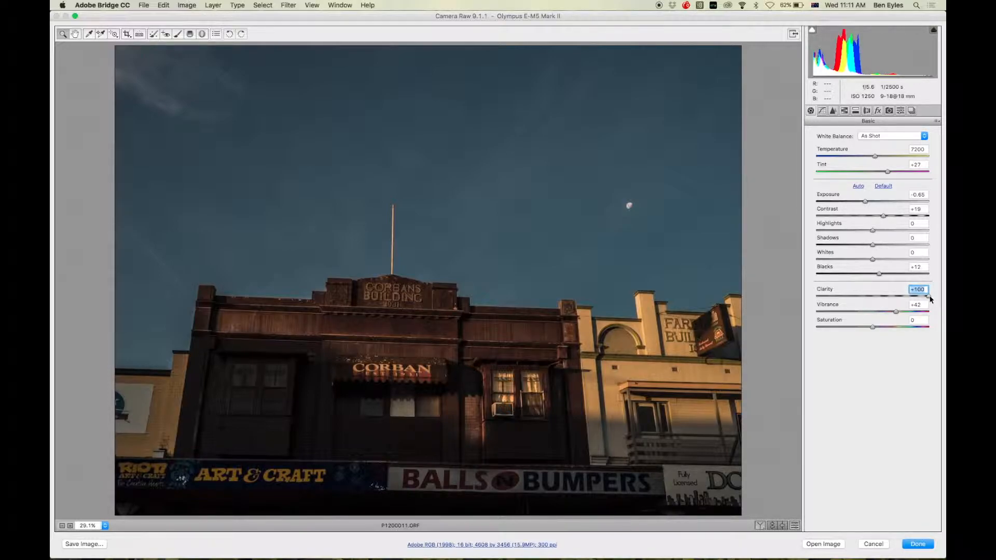
left_click(874, 298)
left_click_drag(875, 298, 934, 298)
double_click(929, 296)
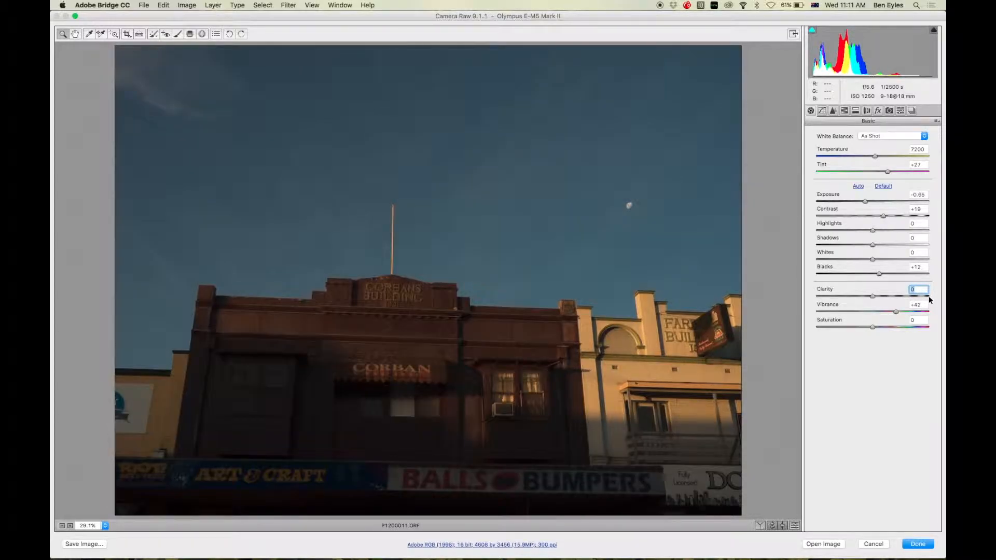
left_click(929, 297)
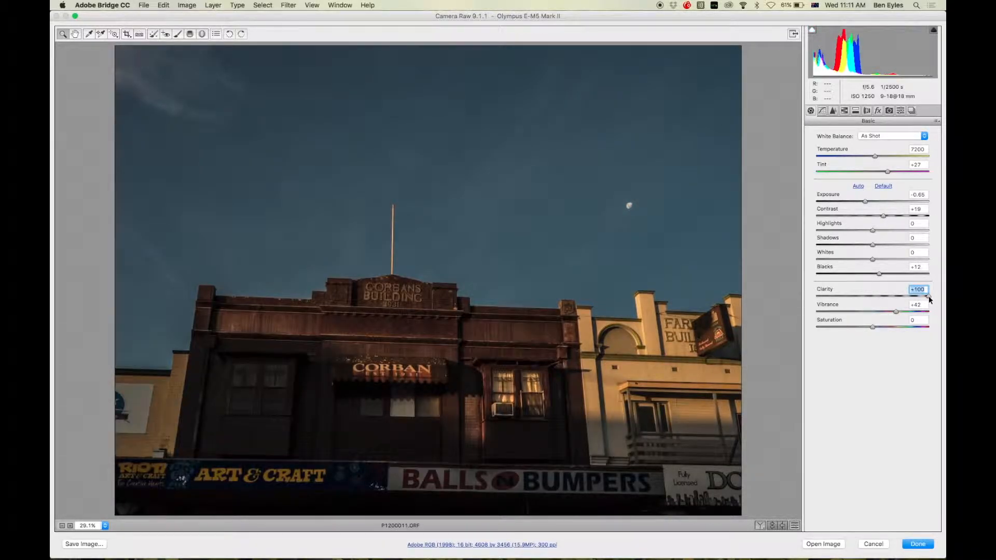
Step: Compare the building photo with Clarity at 0 and at +100, and set Clarity to +55
double_click(928, 296)
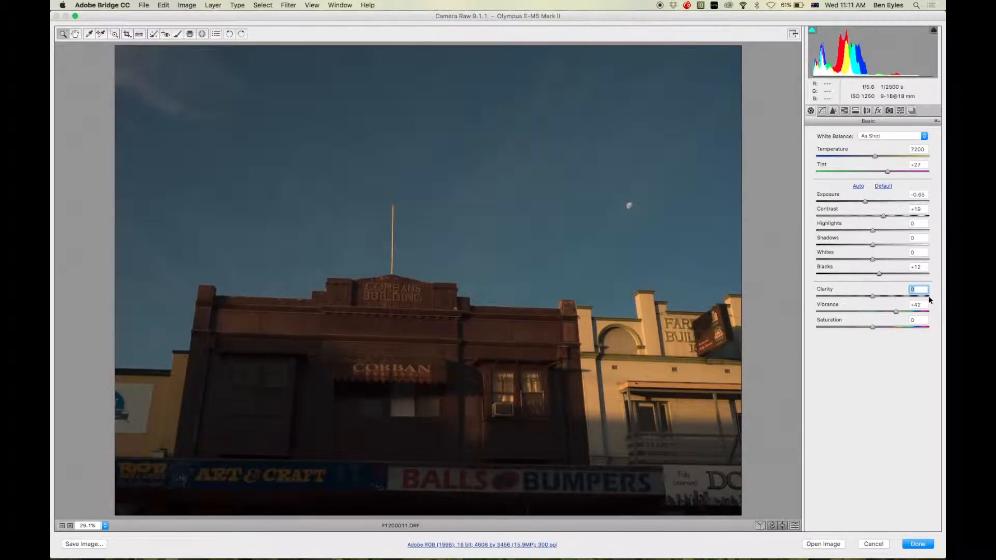
left_click(929, 296)
double_click(929, 297)
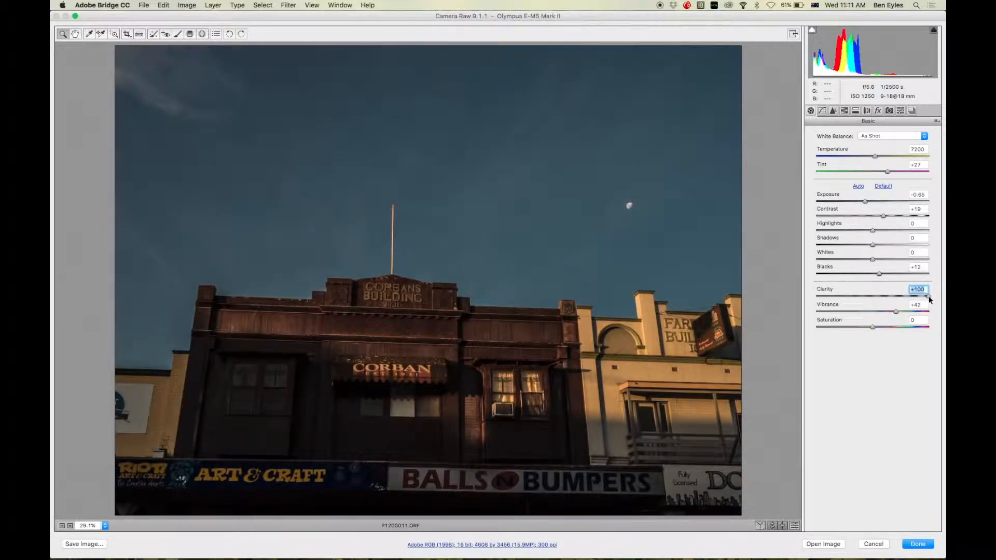
left_click(929, 296)
double_click(929, 297)
left_click_drag(929, 297, 903, 299)
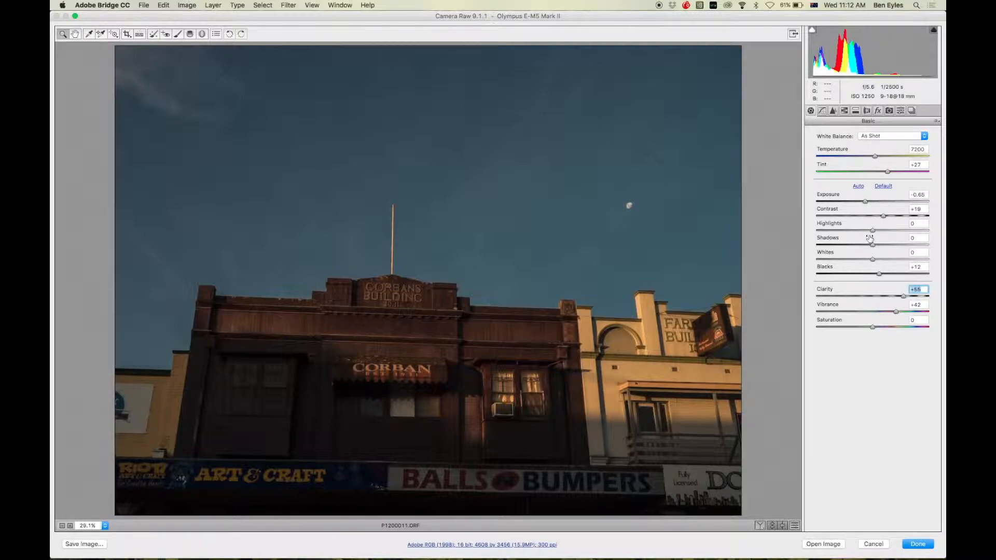
Step: Set the building photo's Exposure to -0.15 and its white balance Temperature to 9200
left_click(865, 201)
mouse_move(866, 203)
left_mouse_down()
mouse_move(934, 202)
mouse_move(801, 207)
mouse_move(943, 205)
mouse_move(872, 207)
left_mouse_up()
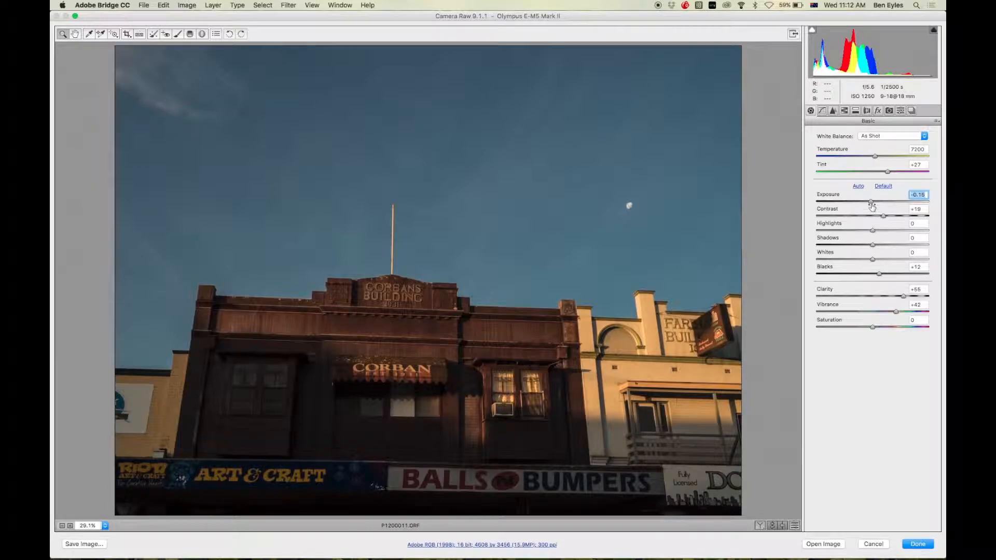
mouse_move(877, 160)
left_mouse_down()
mouse_move(814, 159)
mouse_move(909, 150)
mouse_move(936, 158)
mouse_move(882, 159)
mouse_move(893, 160)
left_mouse_up()
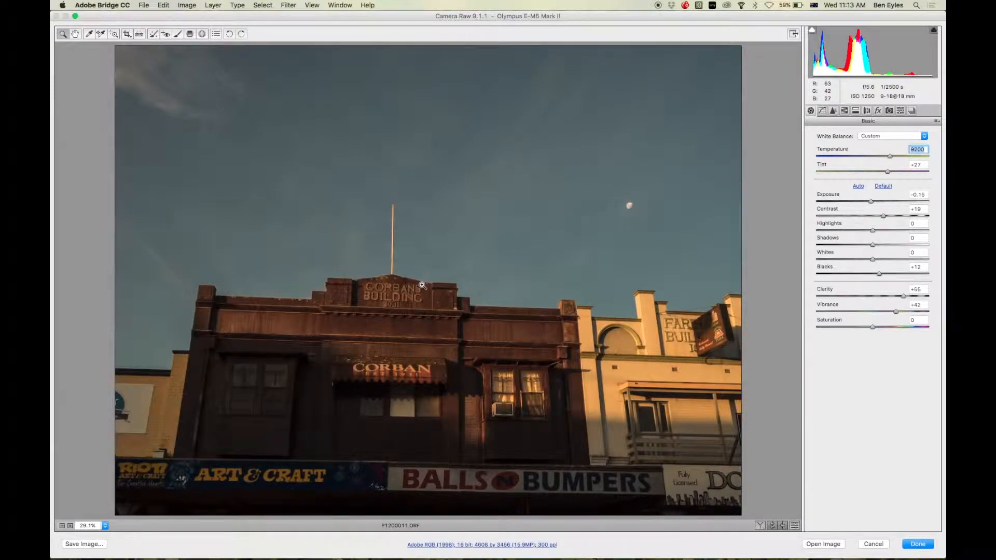
left_click(80, 545)
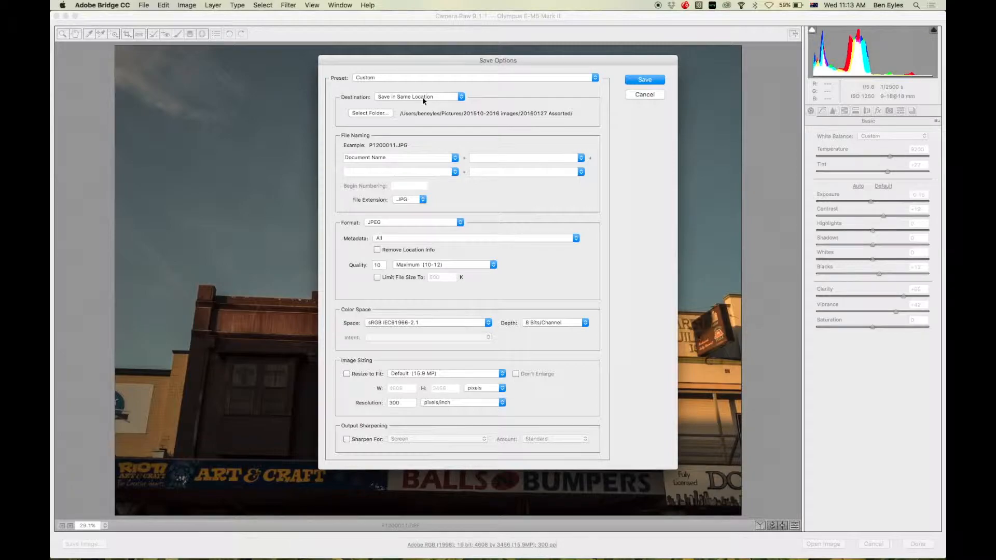
left_click(422, 199)
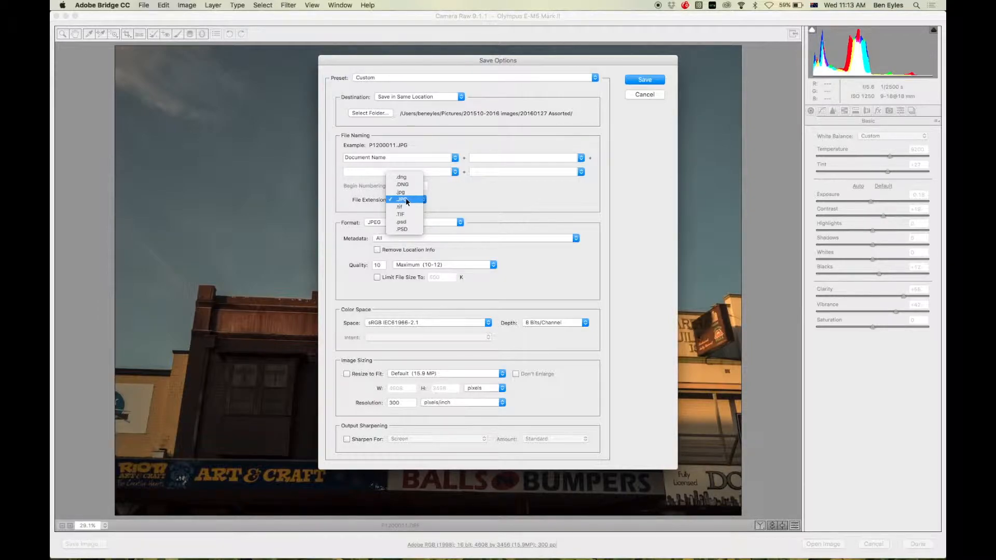
left_click(505, 201)
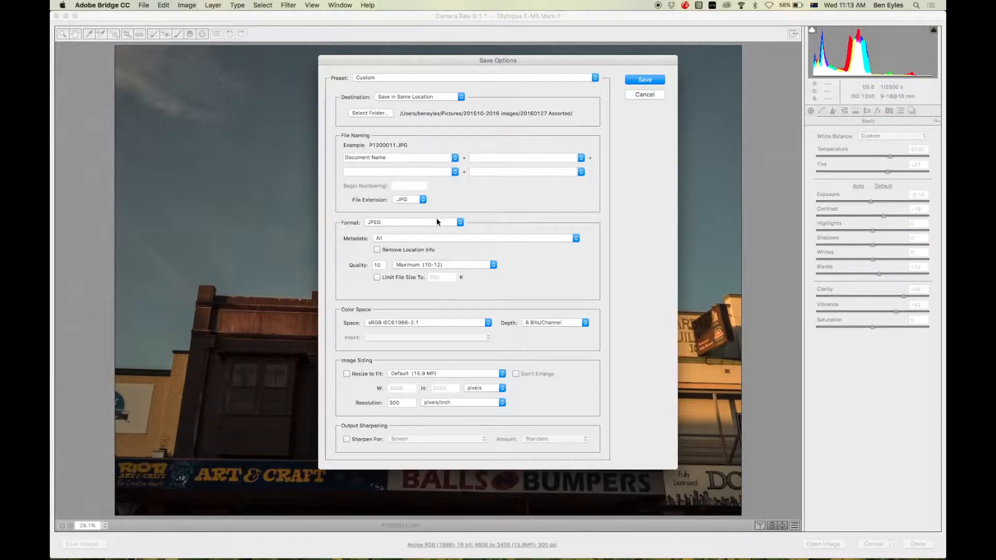
left_click(483, 161)
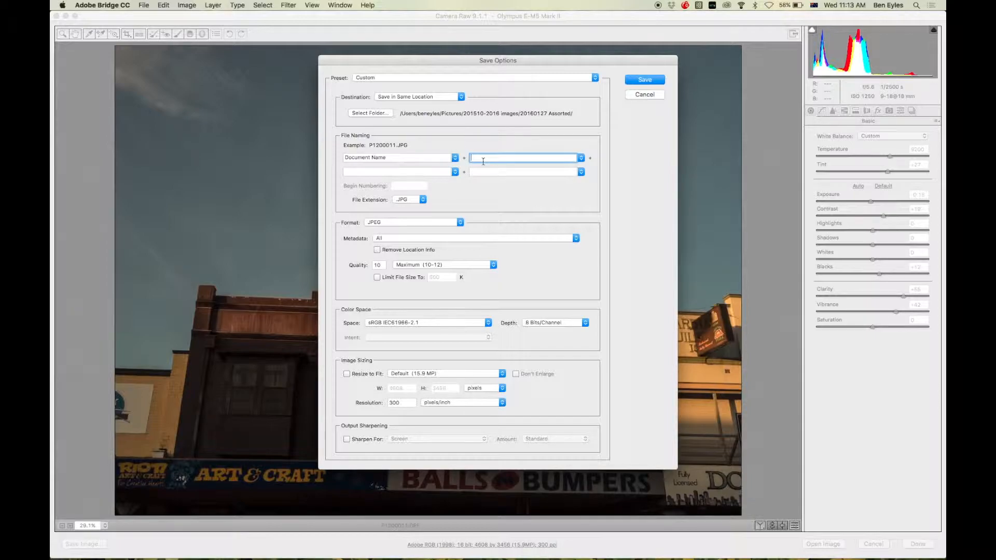
type("EDIT")
left_click(645, 94)
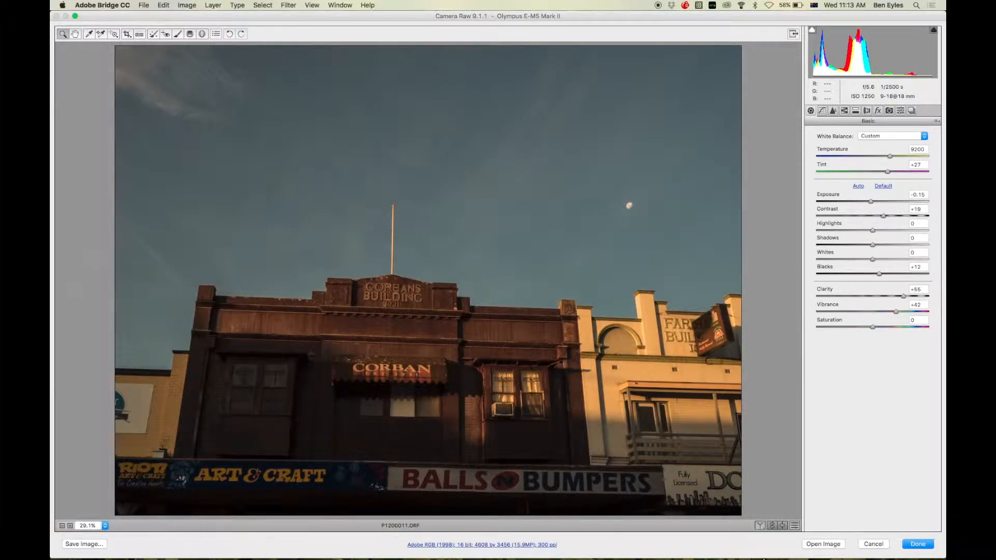
Step: Open the edited building photo in Photoshop, and reopen P1200011.ORF in Camera Raw and close it, keeping its settings
left_click(820, 547)
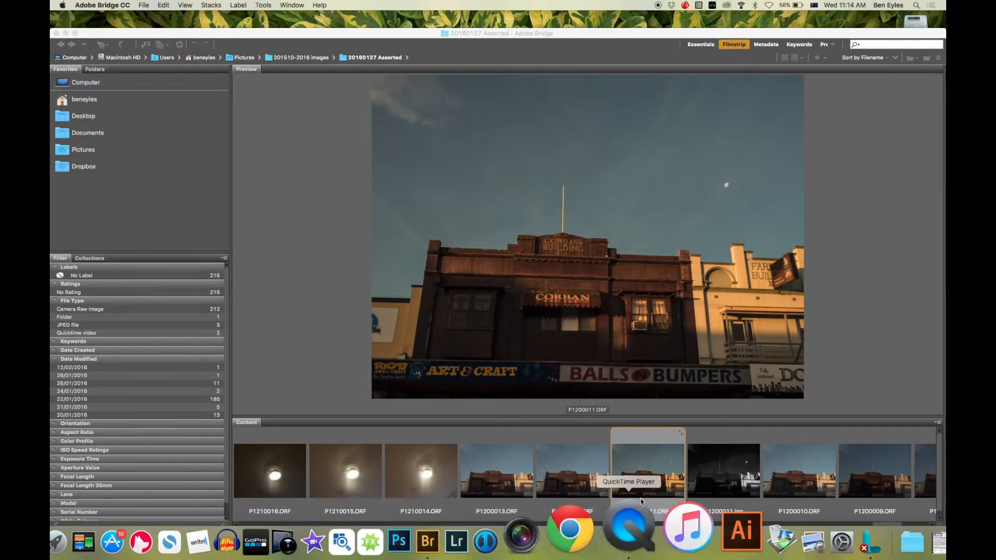
left_click(599, 460)
left_click(570, 470)
left_click(632, 477)
key("super+r")
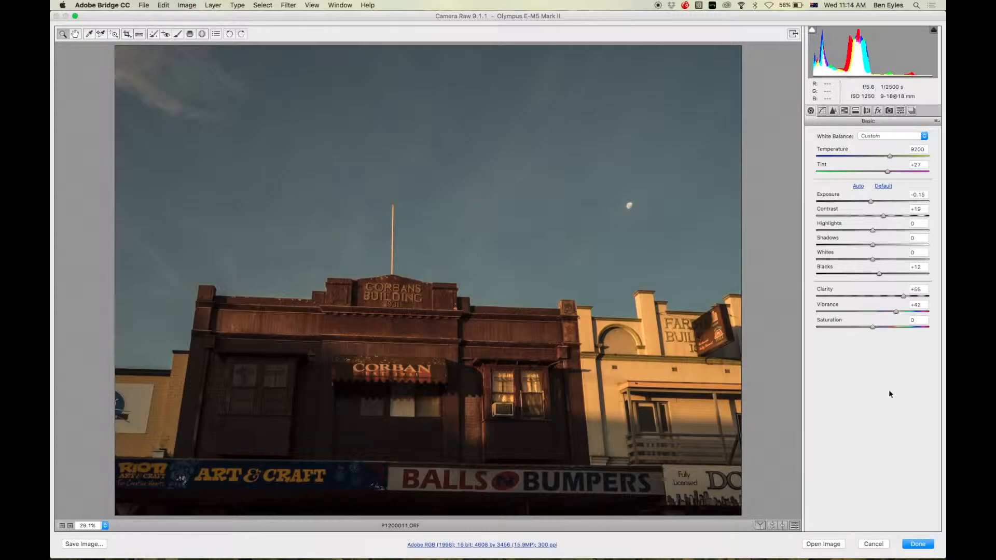
left_click(918, 545)
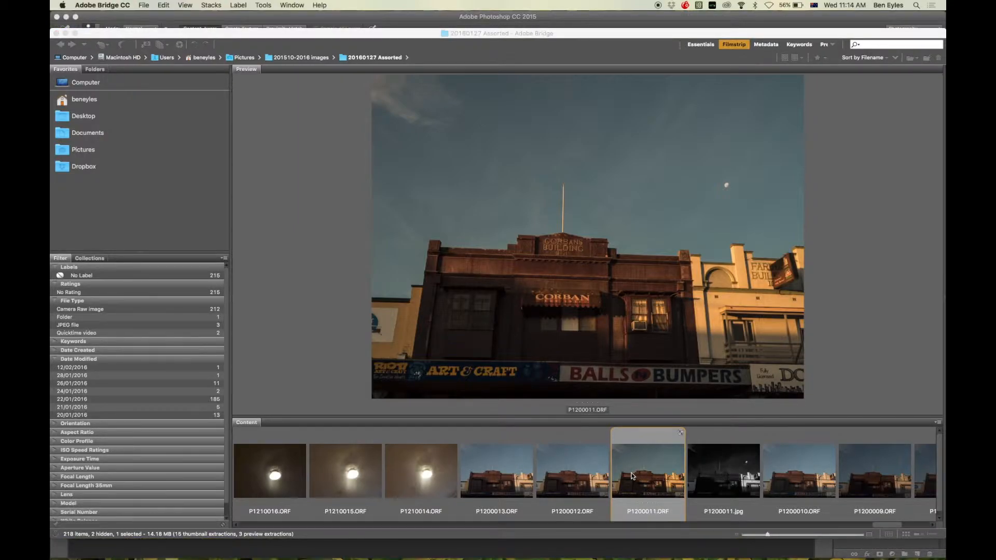
Step: Return to Adobe Bridge and open the six restaurant photos P1200006.ORF to P1200001.ORF together in Camera Raw
left_click(594, 548)
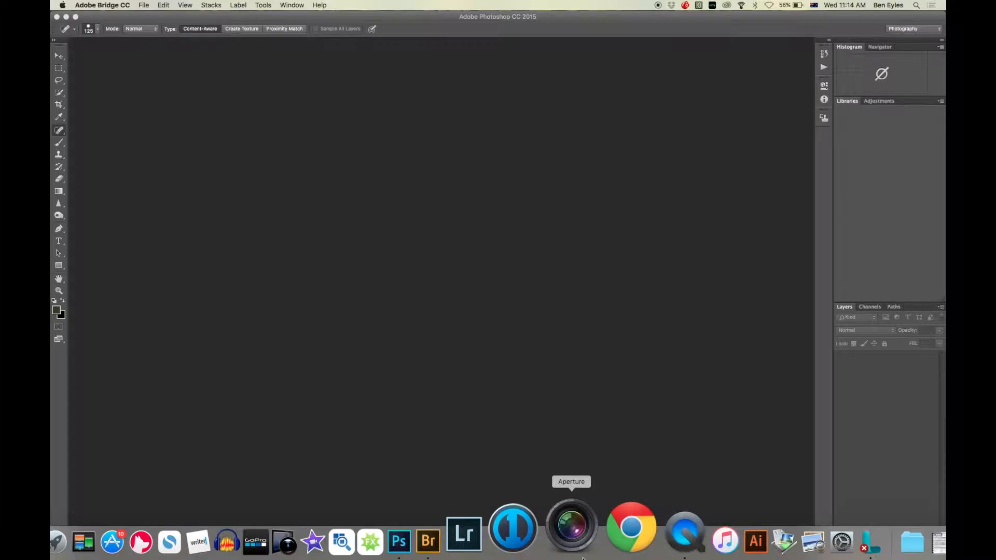
left_click(492, 539)
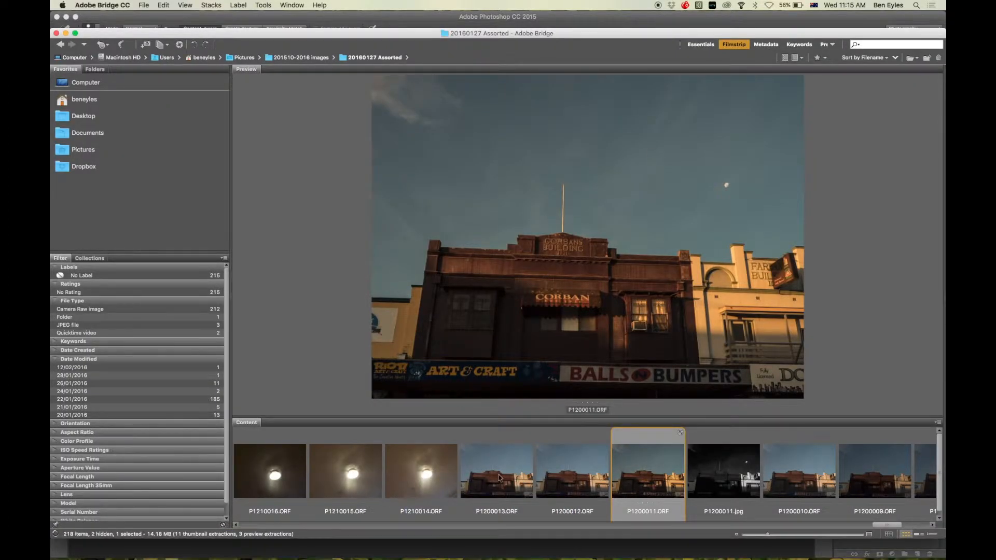
scroll(499, 478, "down", 5)
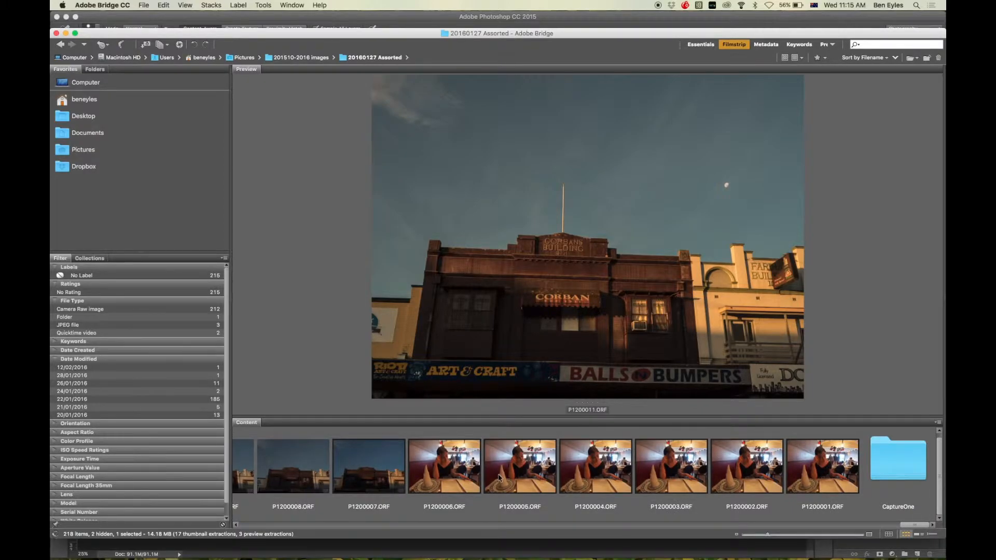
left_click(438, 464)
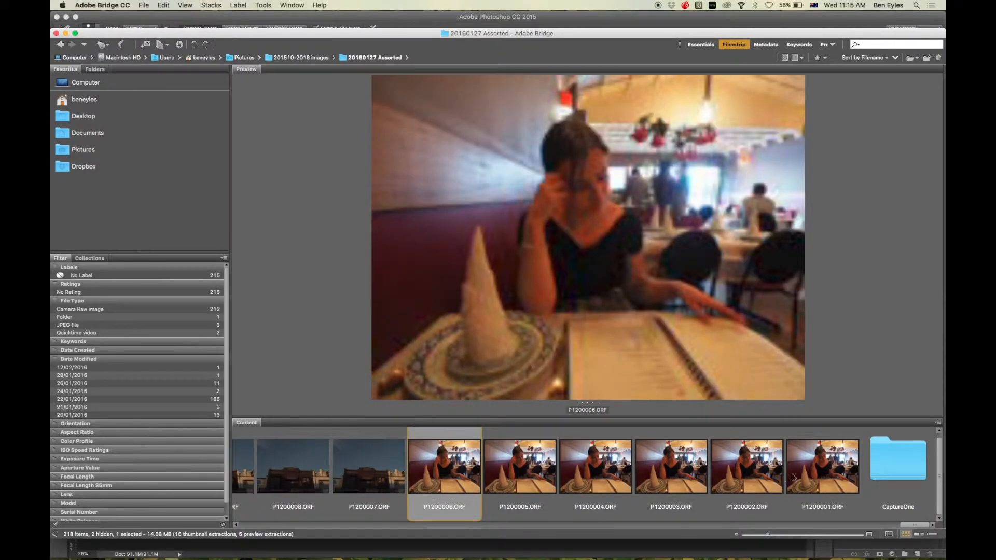
left_click(814, 472, "shift")
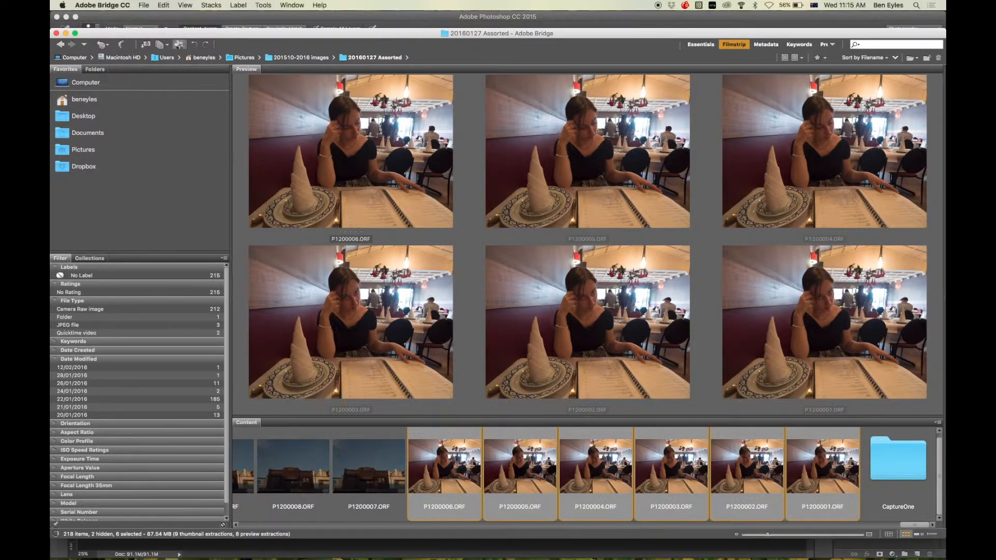
left_click(179, 45)
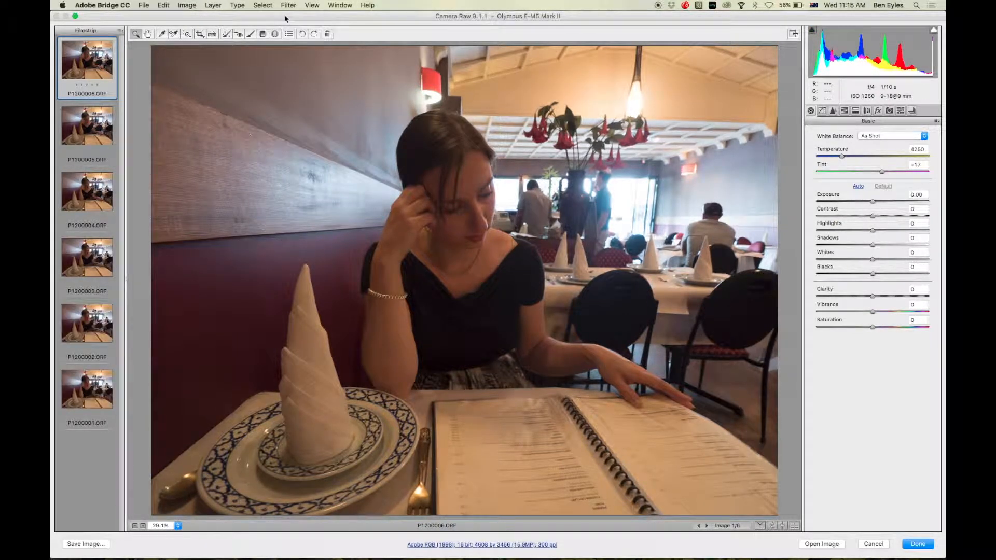
Step: Force quit Photoshop while keeping the restaurant photos open in Camera Raw
mouse_move(397, 544)
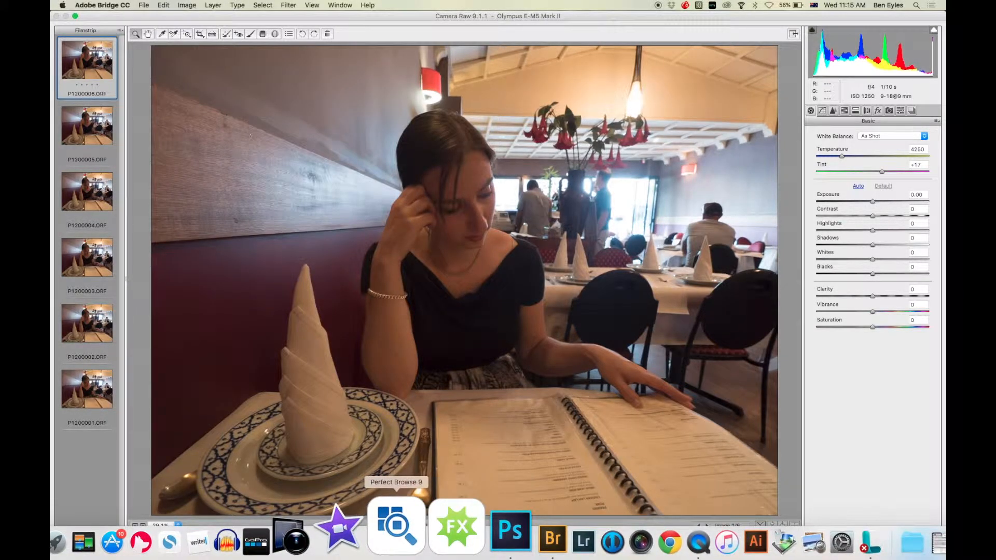
left_click(459, 552)
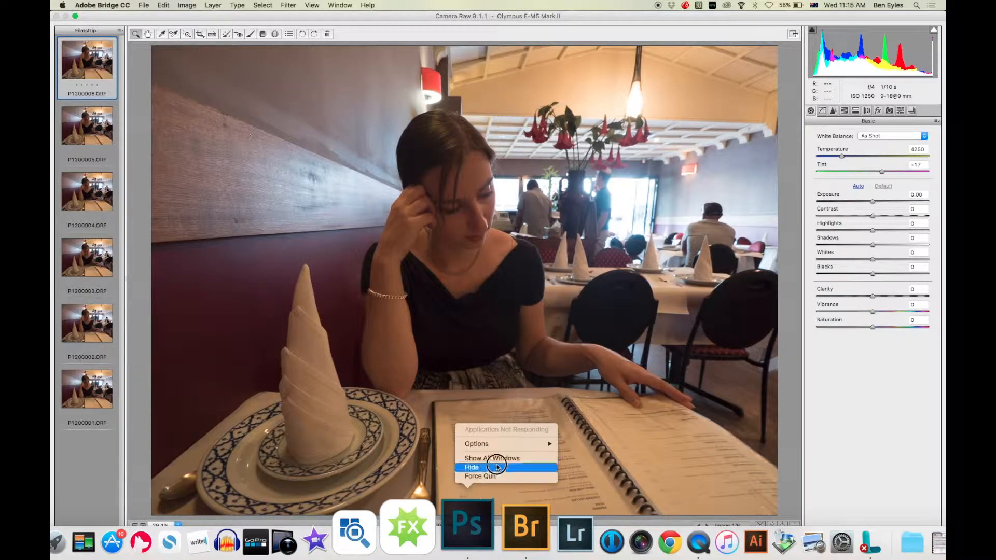
left_click(495, 474)
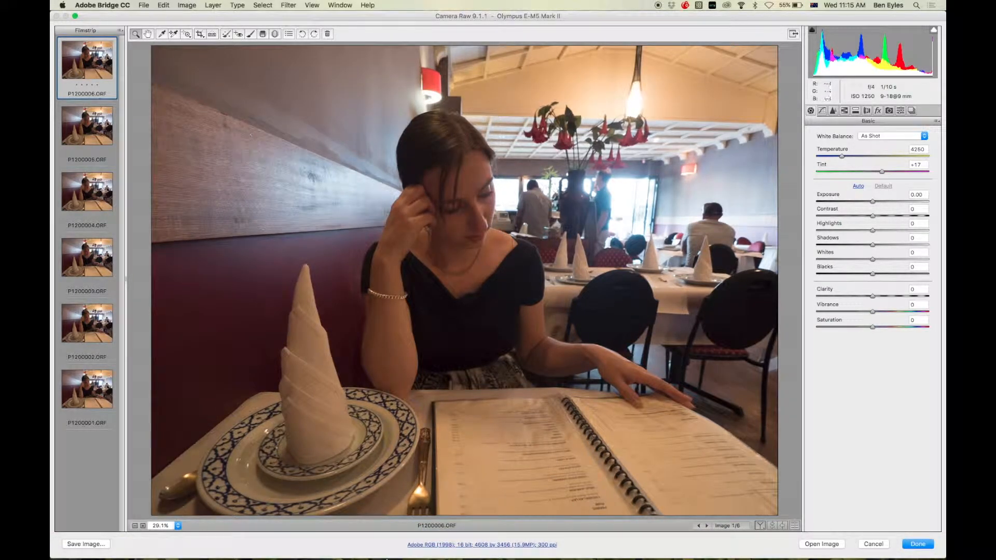
mouse_move(373, 553)
Step: Set Temperature to 6650, Exposure to -1.15 and Highlights to +55 on P1200001.ORF, and compare it with P1200002.ORF
left_click(84, 150)
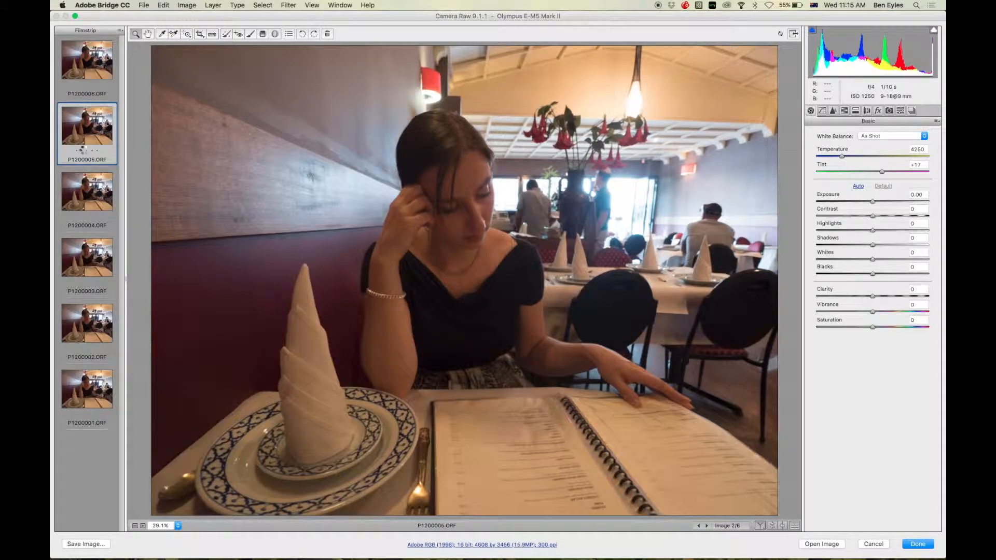
left_click(94, 208)
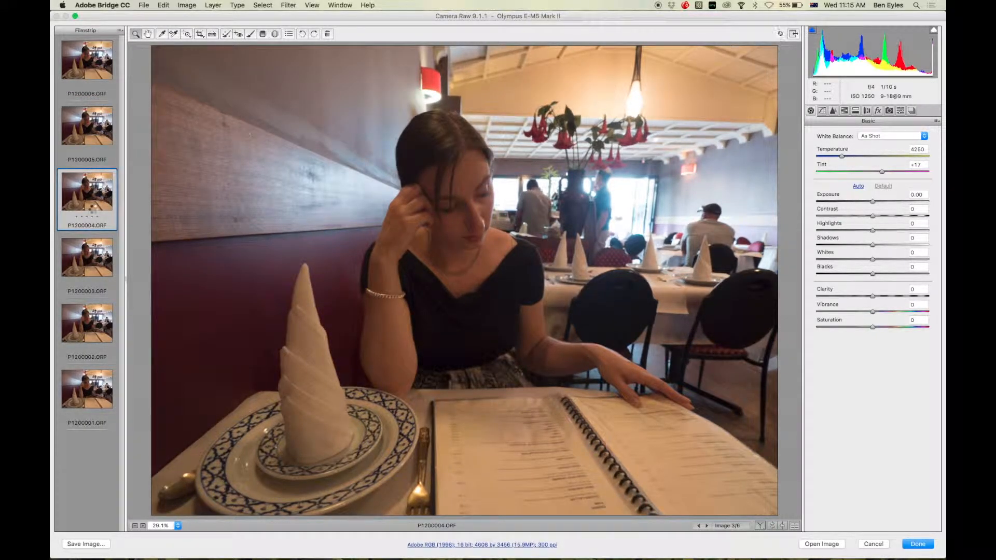
left_click(89, 383)
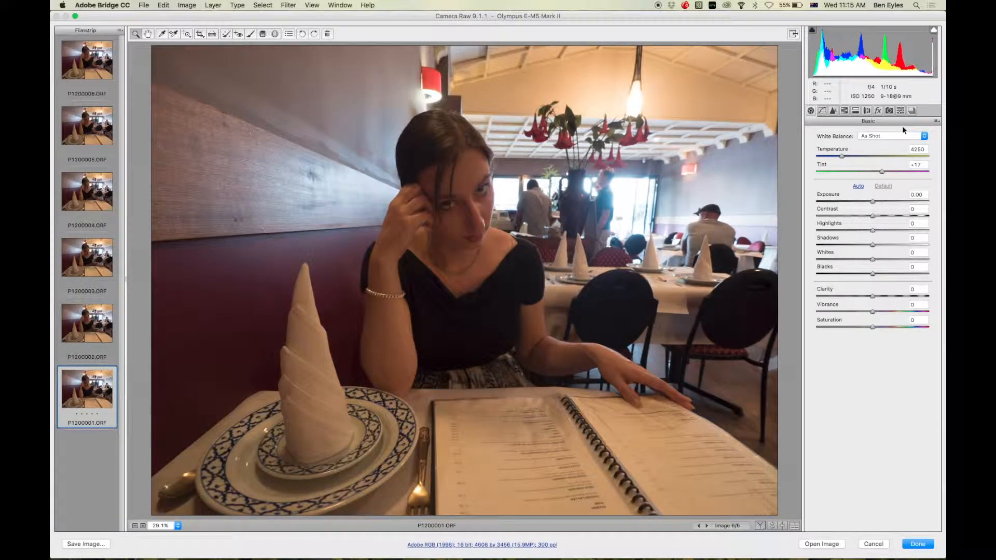
left_click_drag(842, 156, 869, 156)
left_click_drag(873, 202, 904, 233)
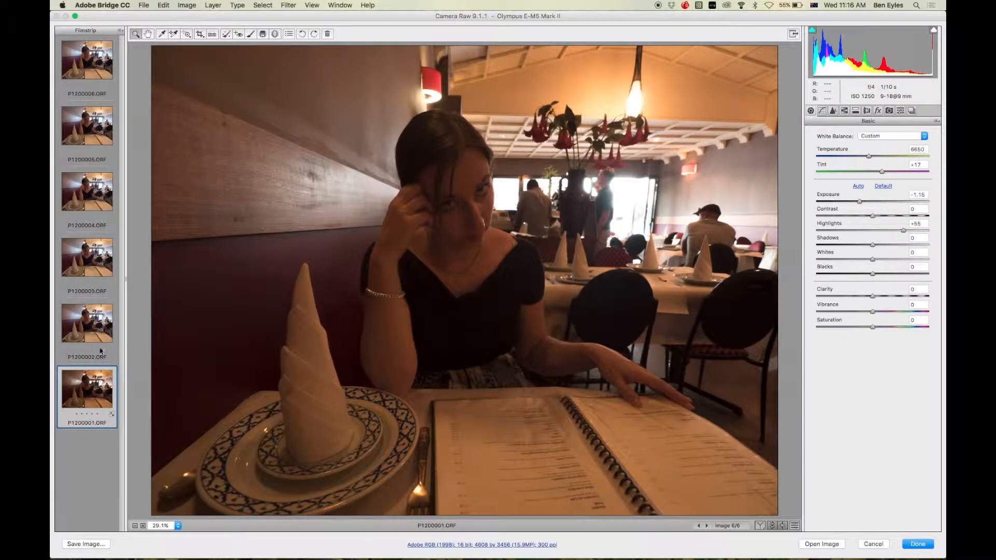
left_click(108, 316)
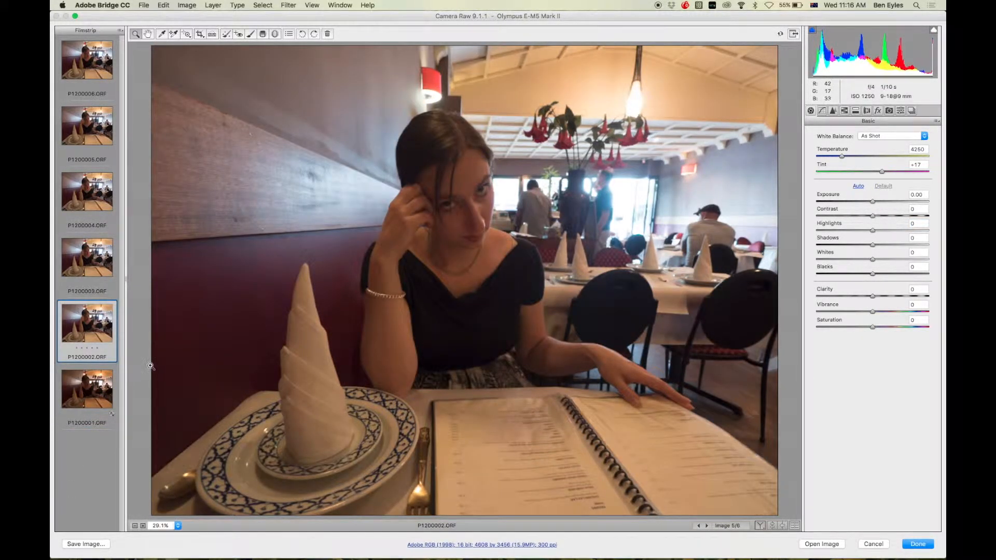
left_click(71, 378)
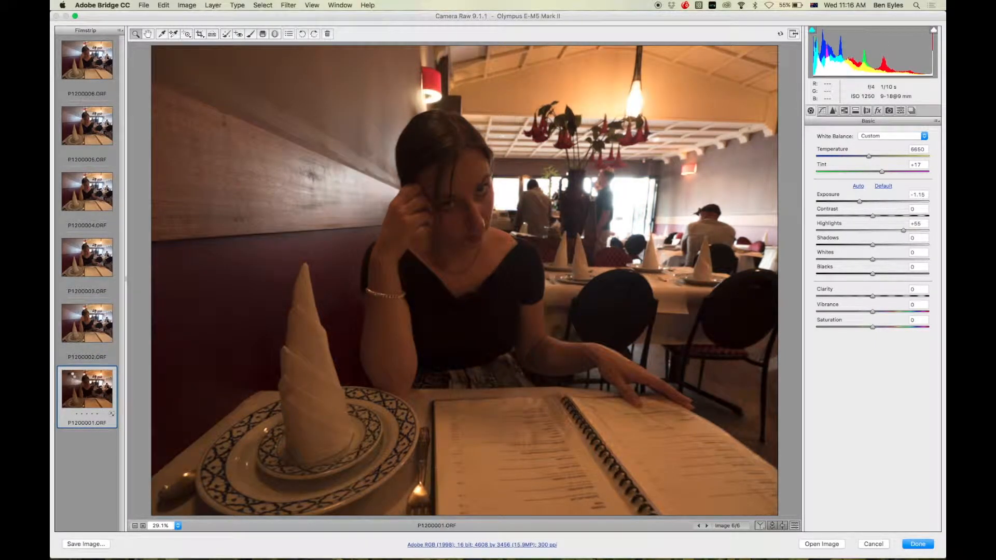
Step: Select all six restaurant photos and synchronize P1200001.ORF's settings to them, leaving out Crop, Spot Removal and Local Adjustments
key("shift")
left_click(101, 328, "super")
left_click(107, 254, "super")
left_click(105, 205, "super")
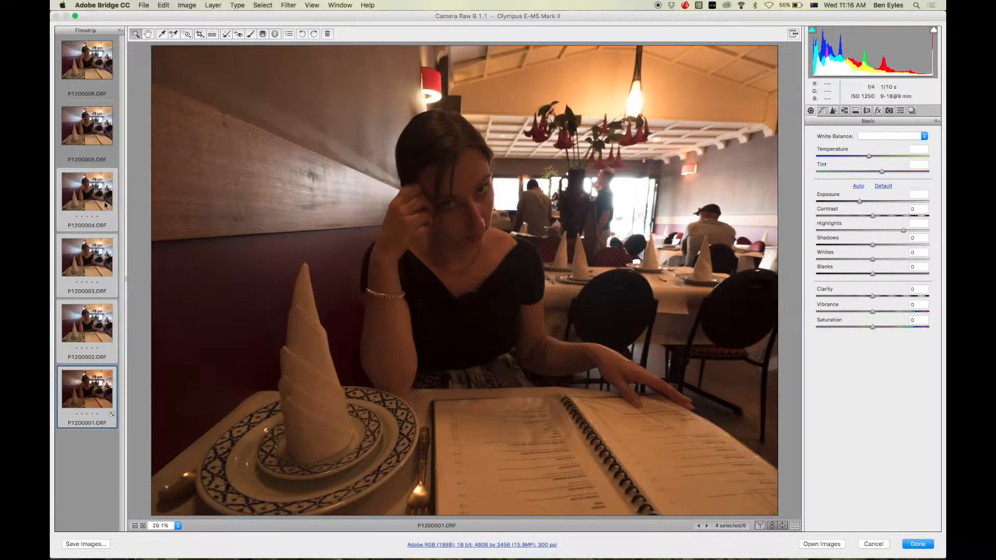
left_click(104, 144, "super")
left_click(98, 78, "super")
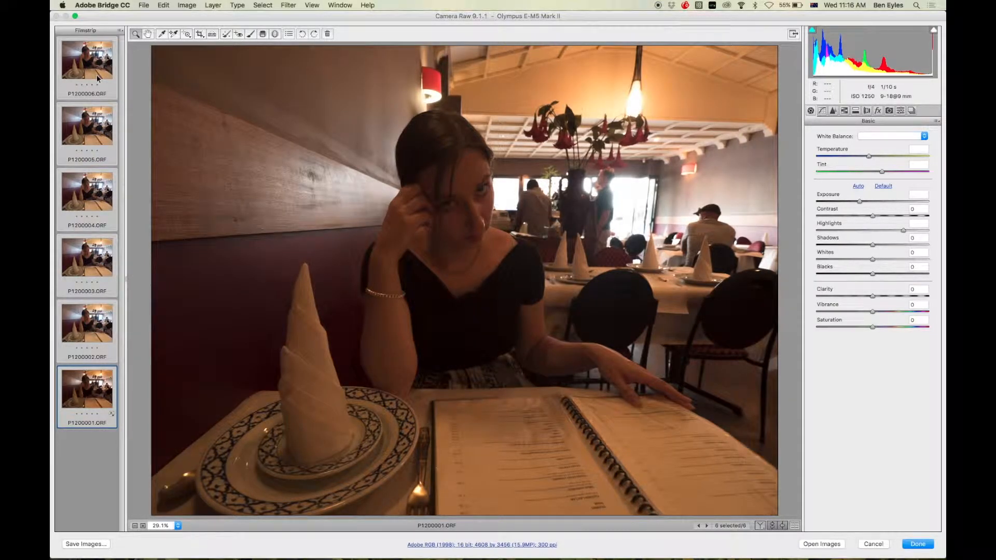
left_click(121, 31)
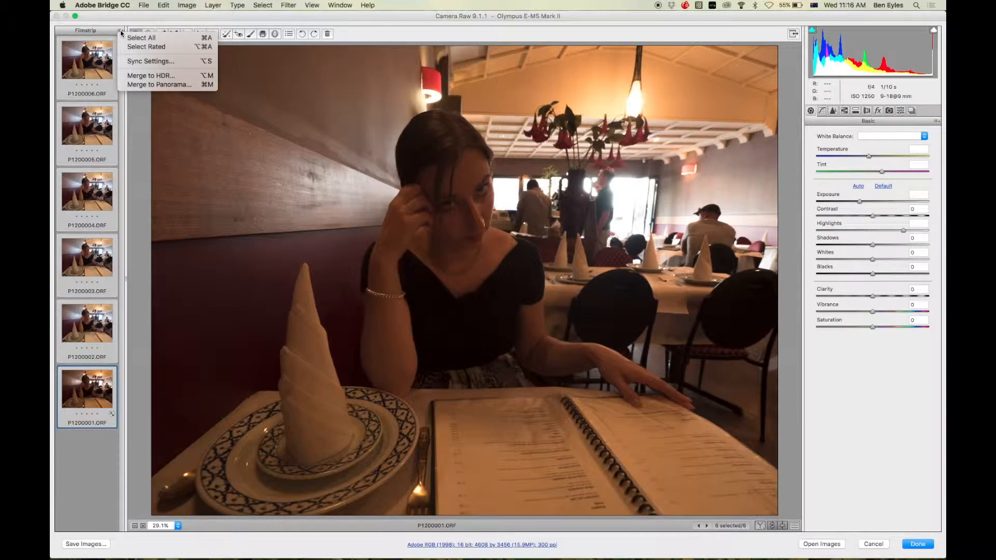
left_click(135, 61)
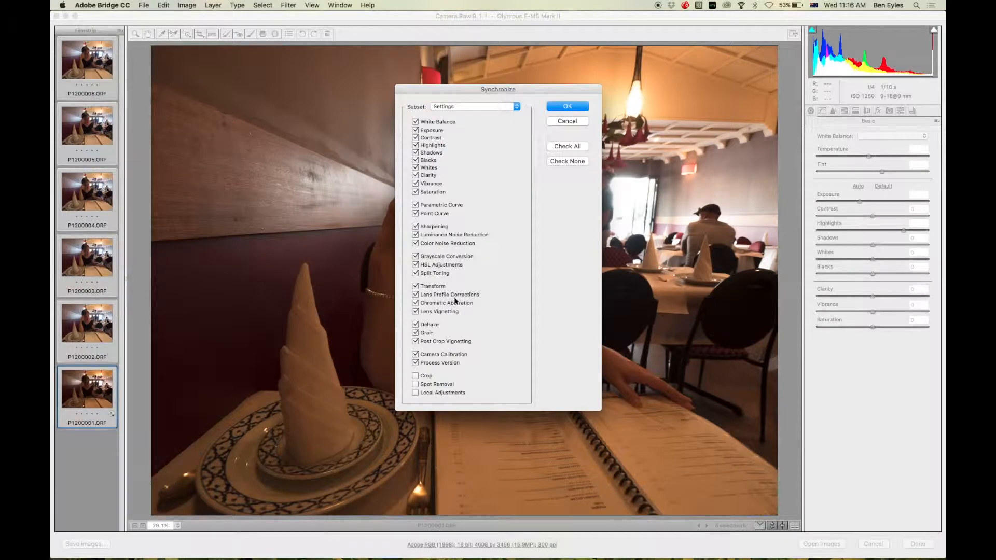
left_click(579, 105)
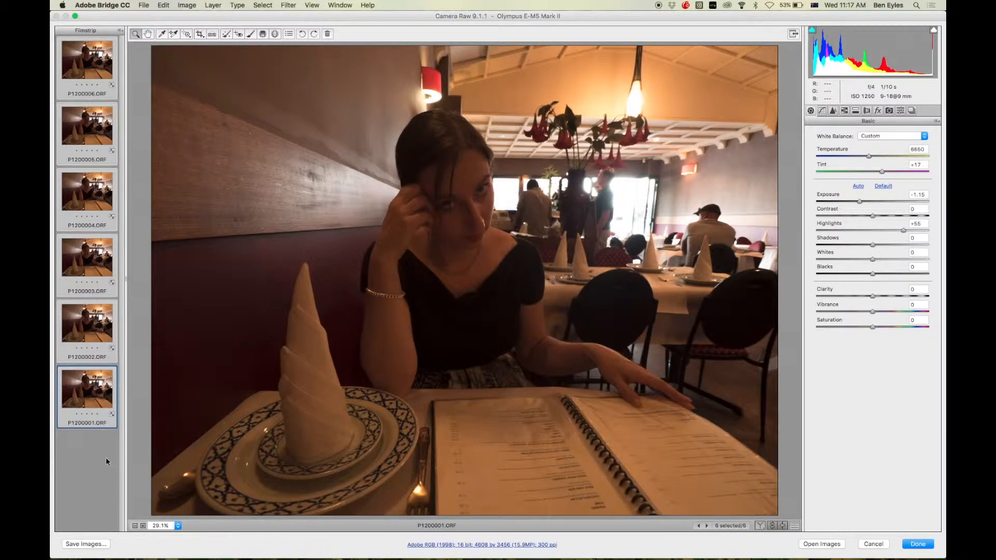
Step: Select only P1200001.ORF and reset its Highlights to 0 and its Tint to the default +17
left_click(99, 381)
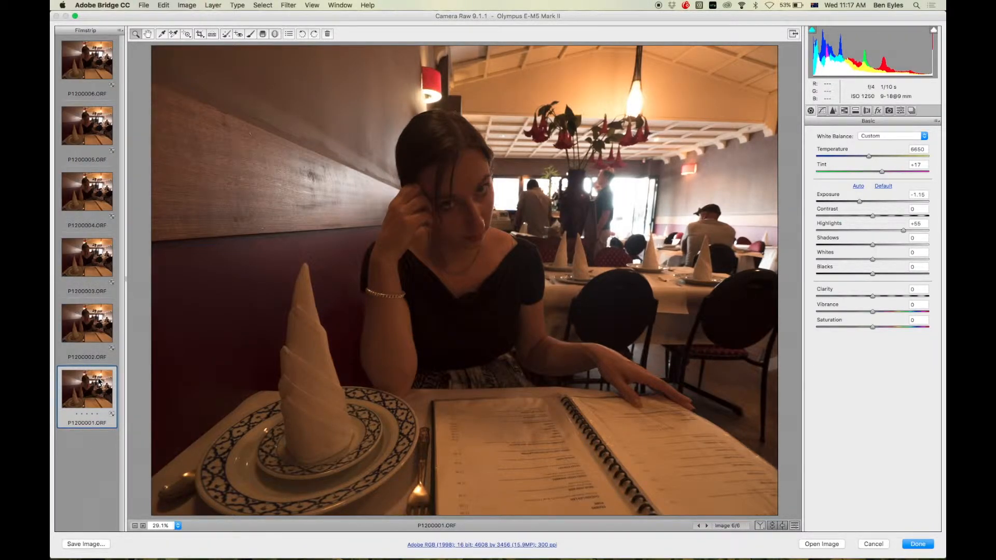
double_click(904, 230)
double_click(882, 171)
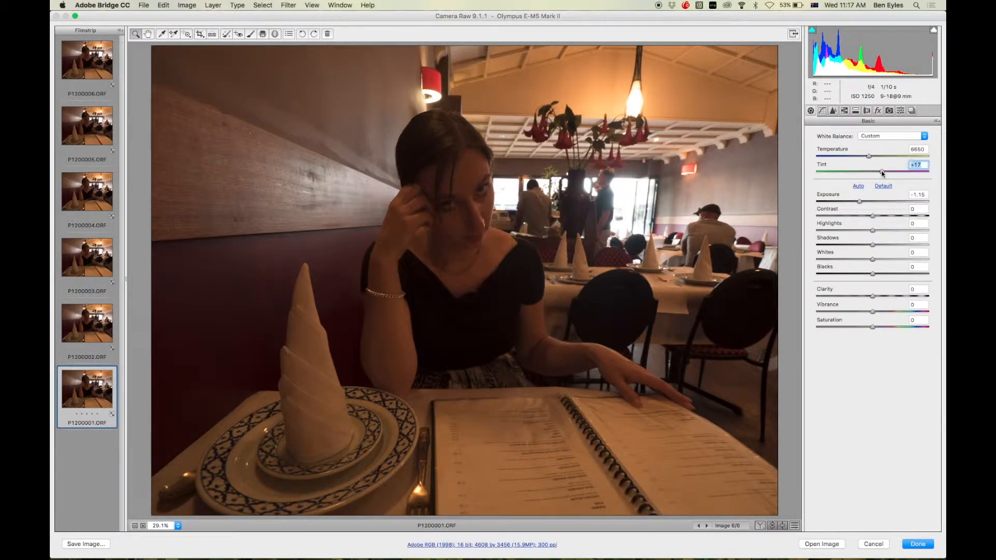
Step: Reset P1200001.ORF's Temperature to the default 4250, keep Tint at its default +17, and synchronize its settings to all six restaurant photos
double_click(870, 157)
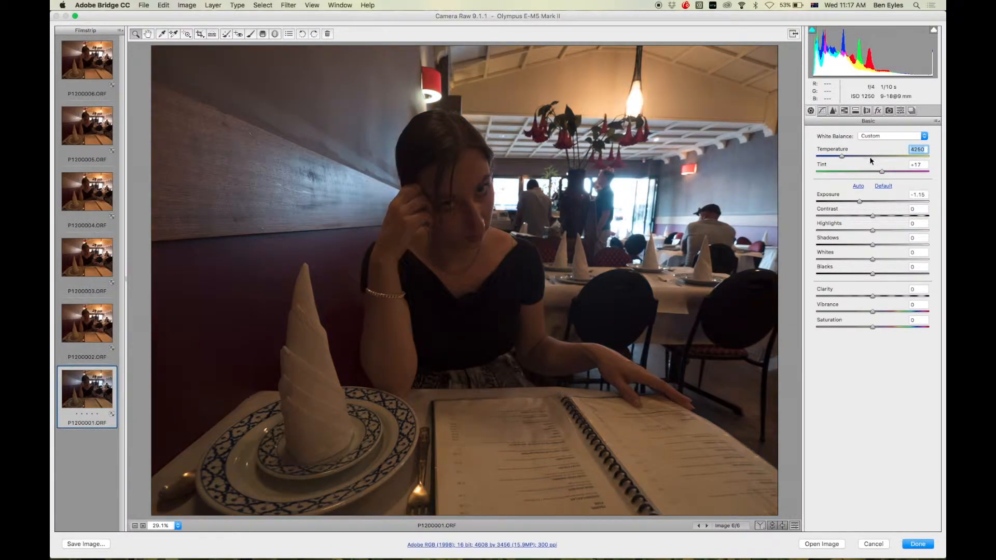
double_click(882, 172)
left_click(67, 64, "shift")
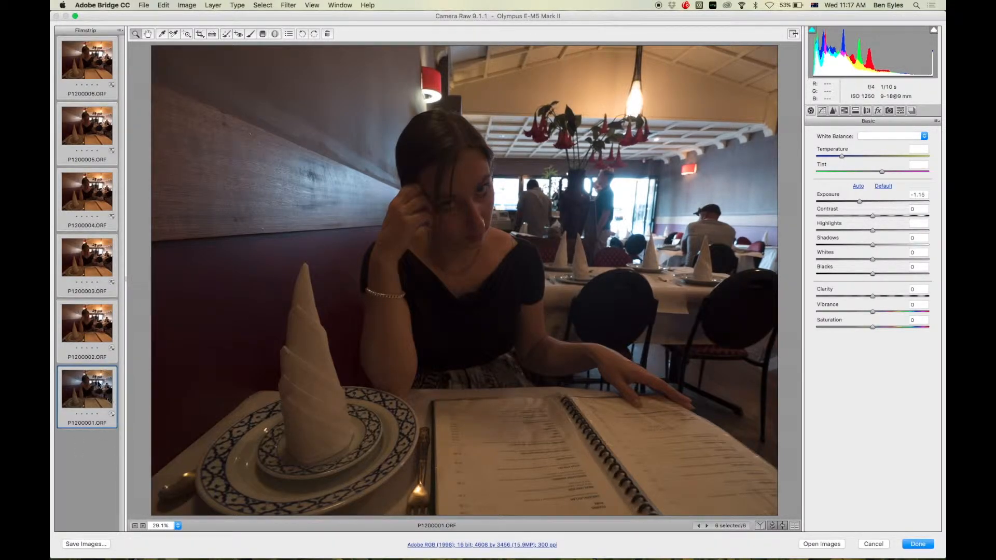
left_click(120, 30)
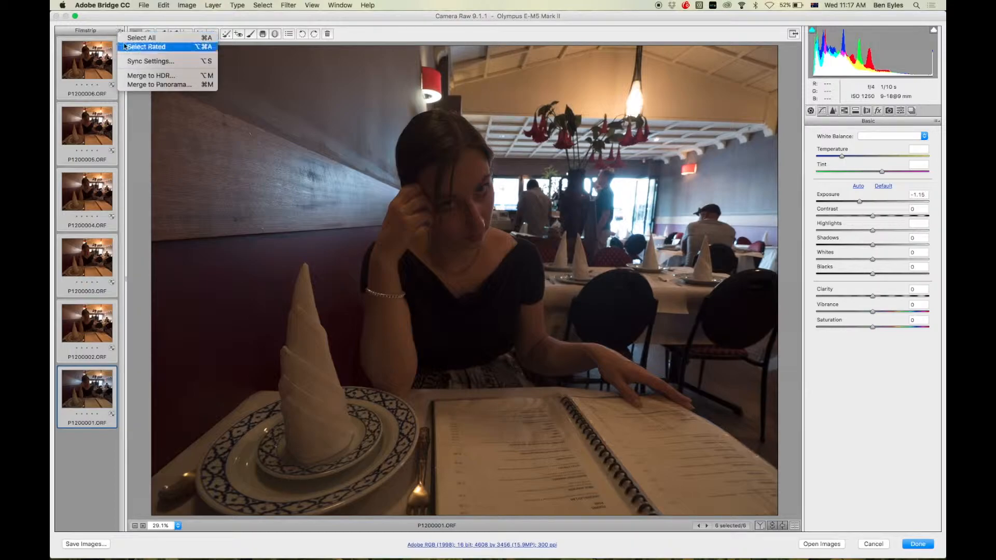
left_click(134, 61)
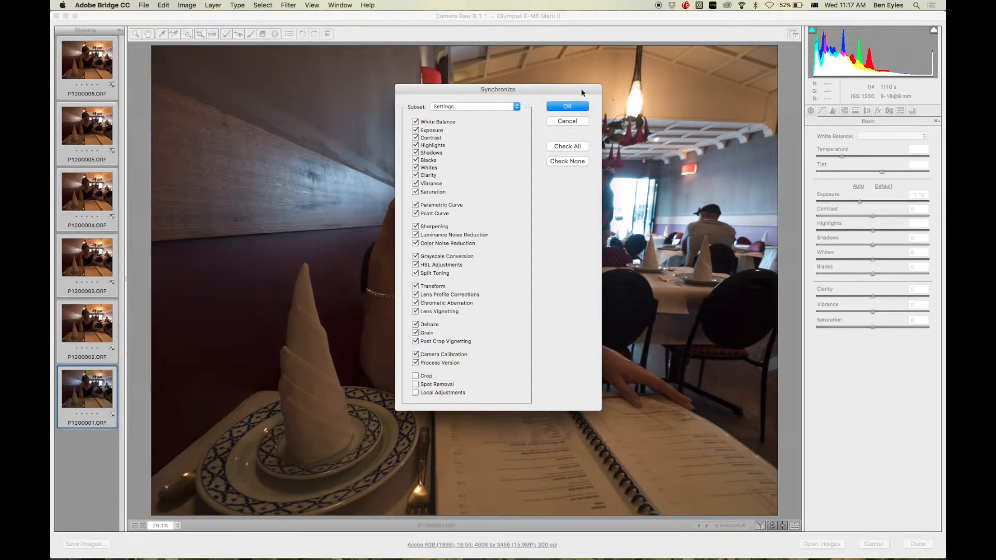
left_click(569, 106)
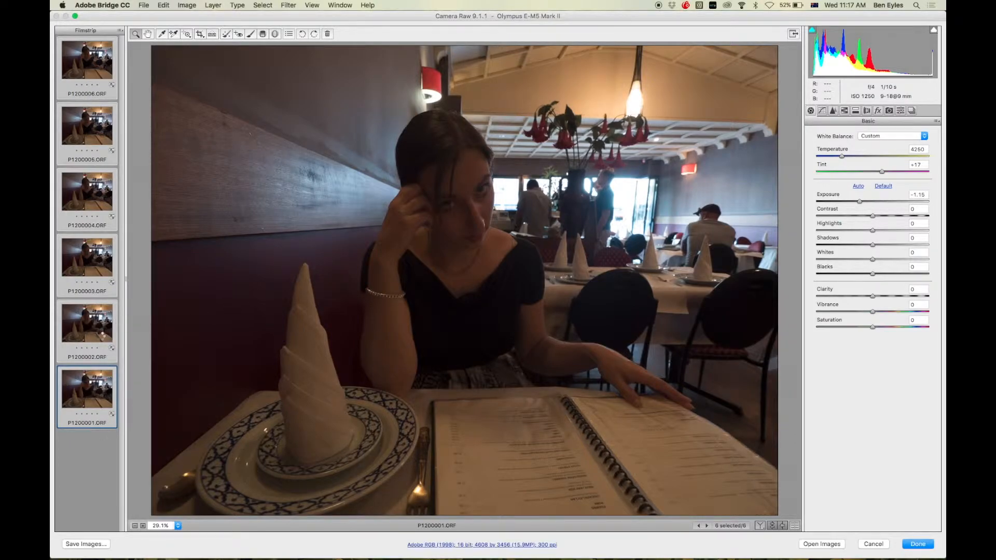
Step: Check the synchronized settings on P1200002.ORF, P1200004.ORF, P1200005.ORF and P1200006.ORF one after another
left_click(101, 338)
left_click(103, 213)
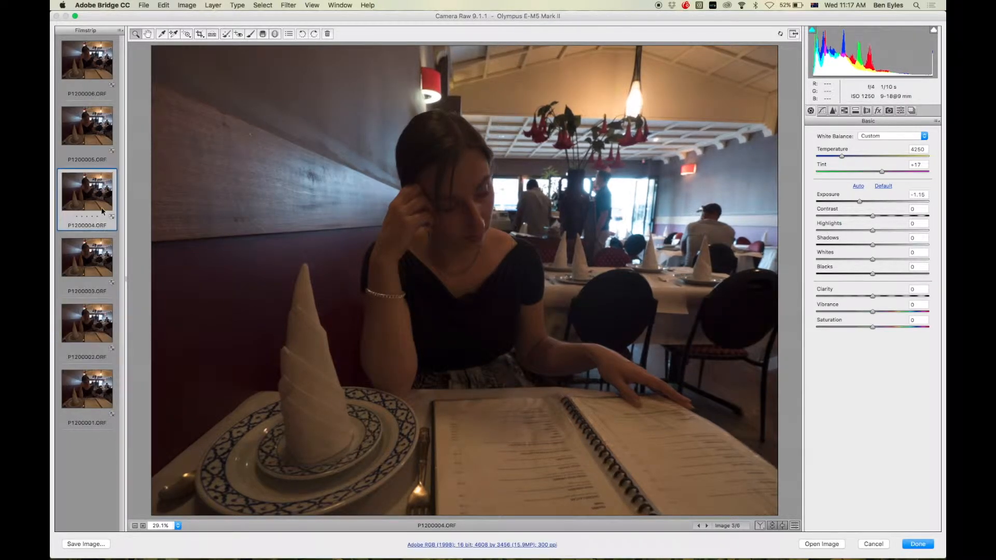
left_click(88, 144)
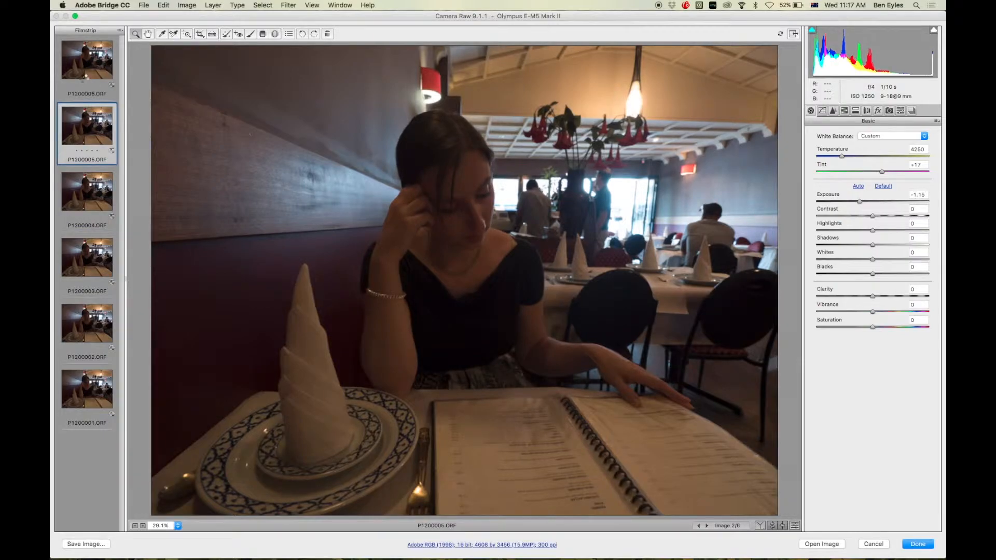
left_click(85, 78)
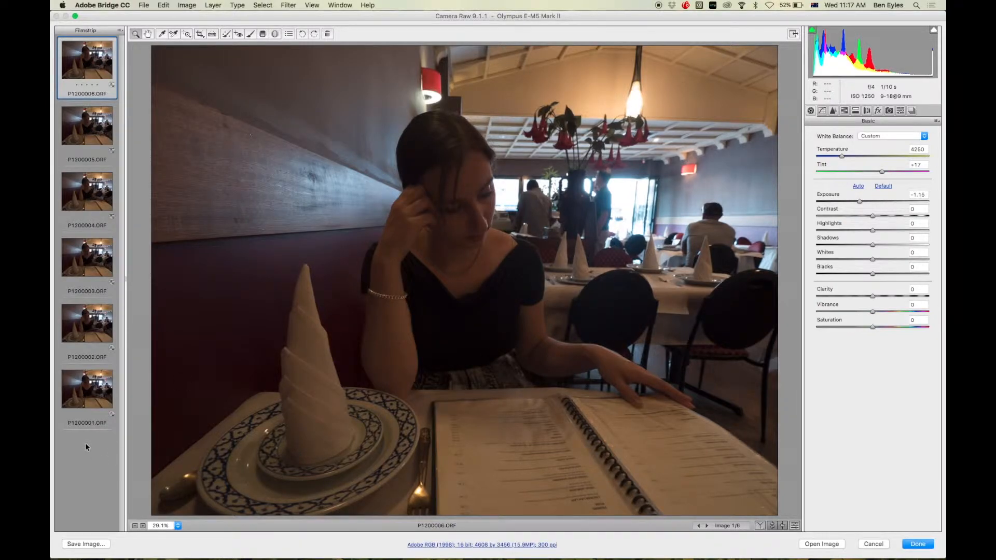
Step: Select all six restaurant photos together, with P1200001.ORF as the active photo
key("super+a")
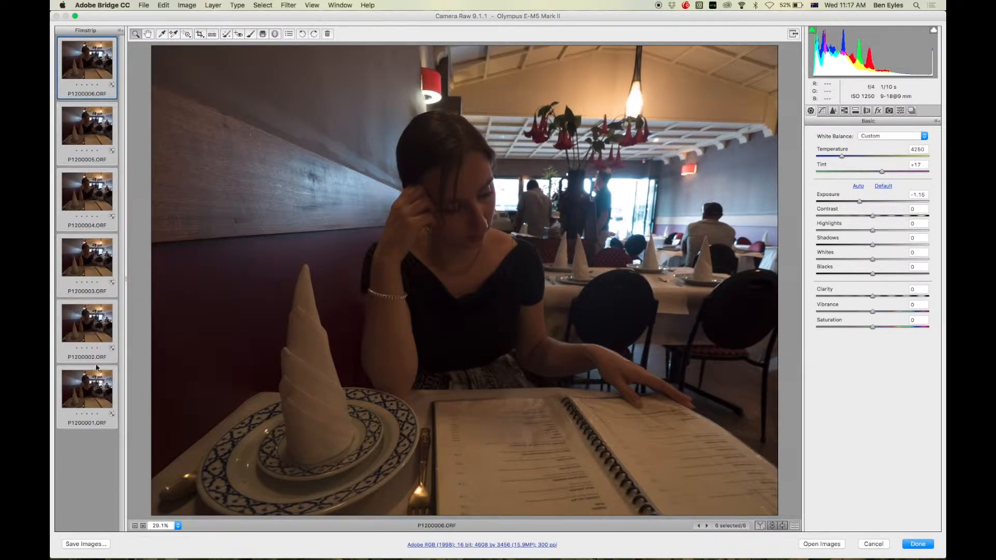
left_click(86, 405)
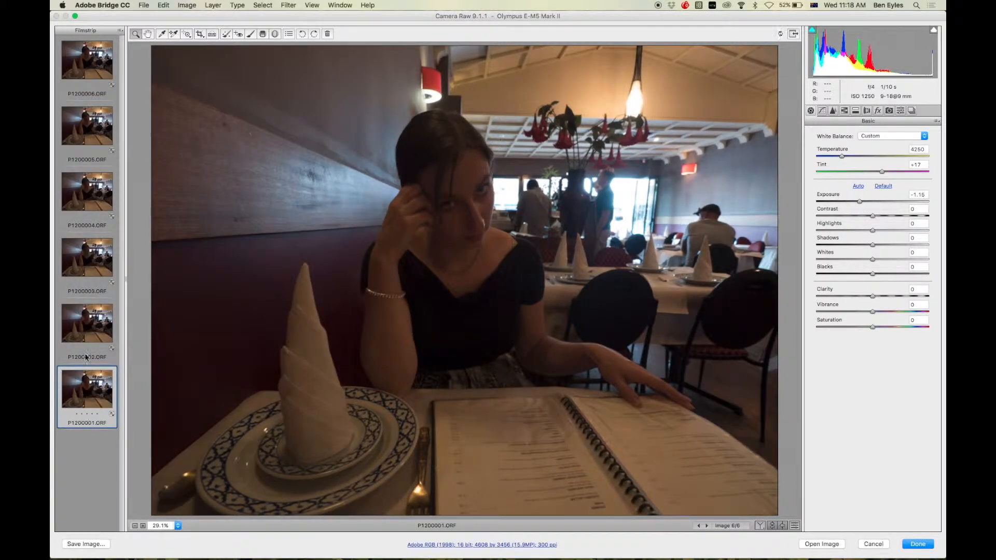
left_click(85, 334, "super")
left_click(87, 255, "super")
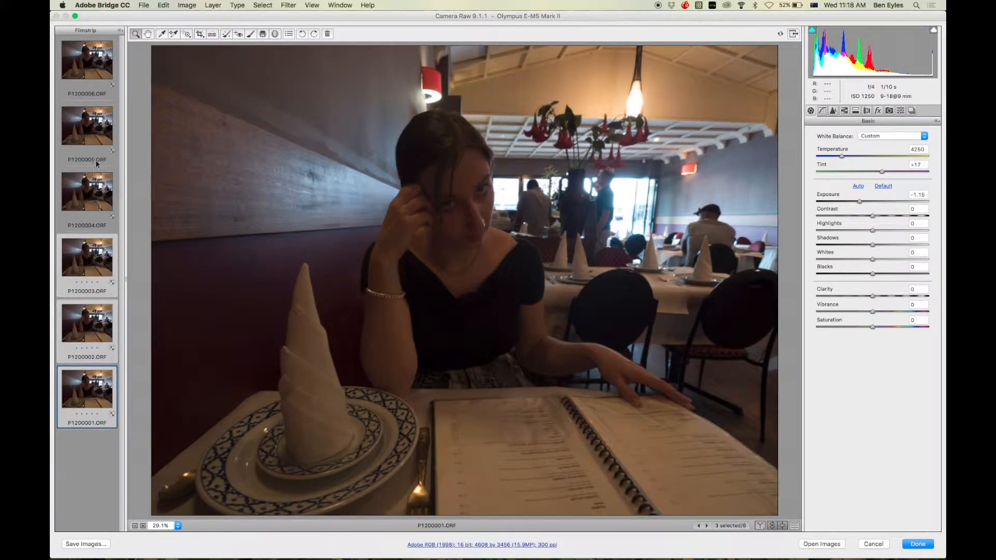
left_click(94, 179, "super")
left_click(94, 129, "super")
left_click(94, 76, "super")
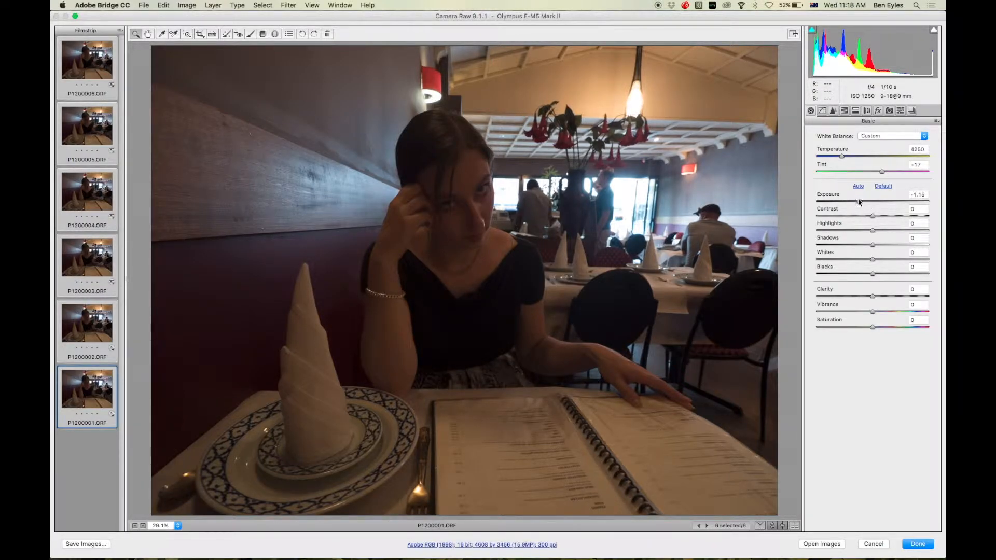
Step: Set Exposure to 0.00, Shadows to +49, Temperature to 4400 and Clarity to +27 on all six selected photos and save the edits
left_click_drag(859, 201, 831, 202)
double_click(830, 202)
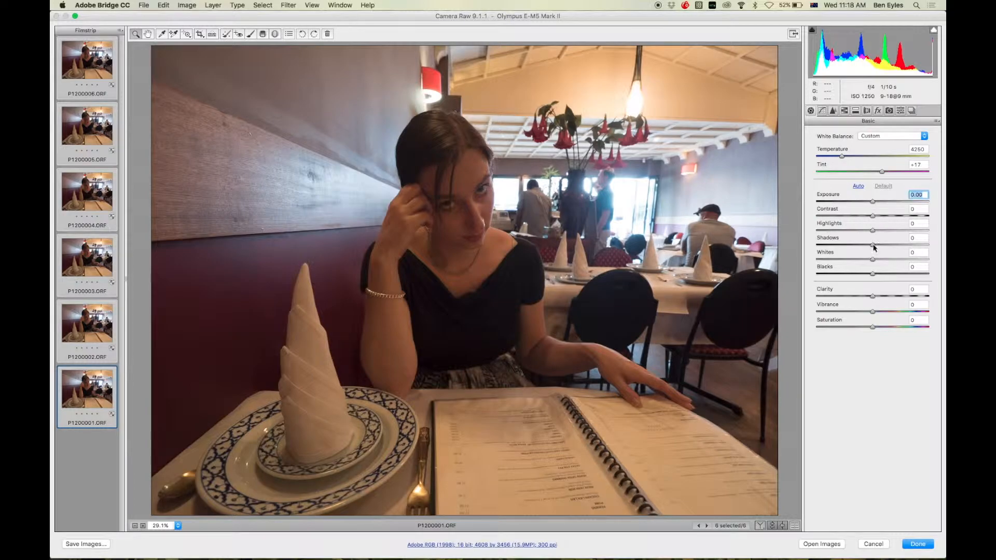
left_click_drag(875, 247, 902, 248)
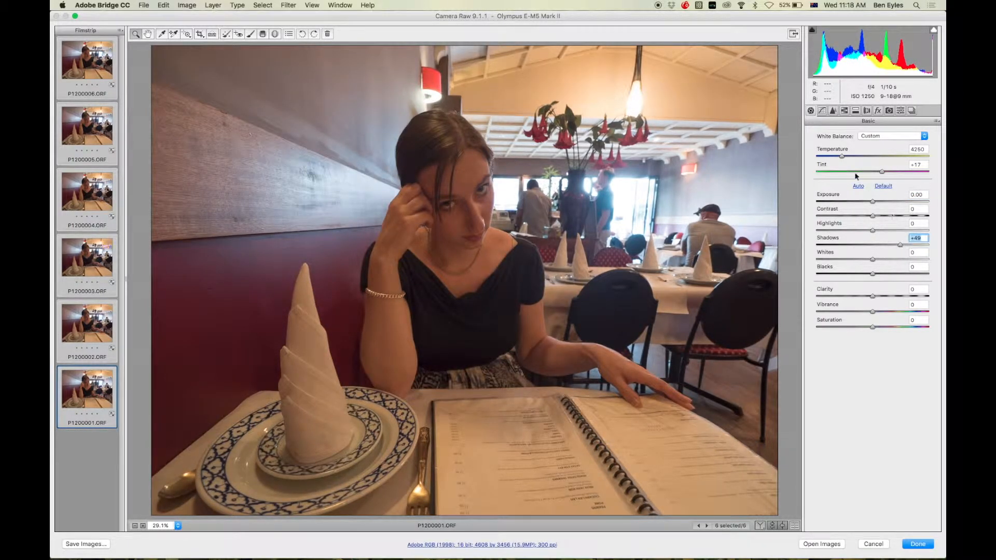
left_click_drag(841, 157, 843, 158)
mouse_move(873, 296)
left_mouse_down()
mouse_move(892, 297)
mouse_move(874, 313)
left_mouse_up()
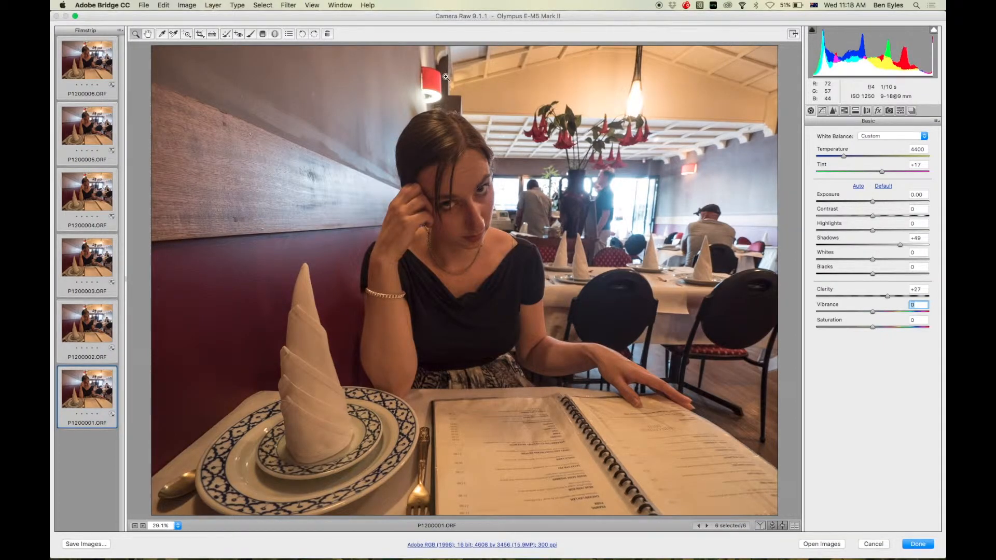
left_click(926, 545)
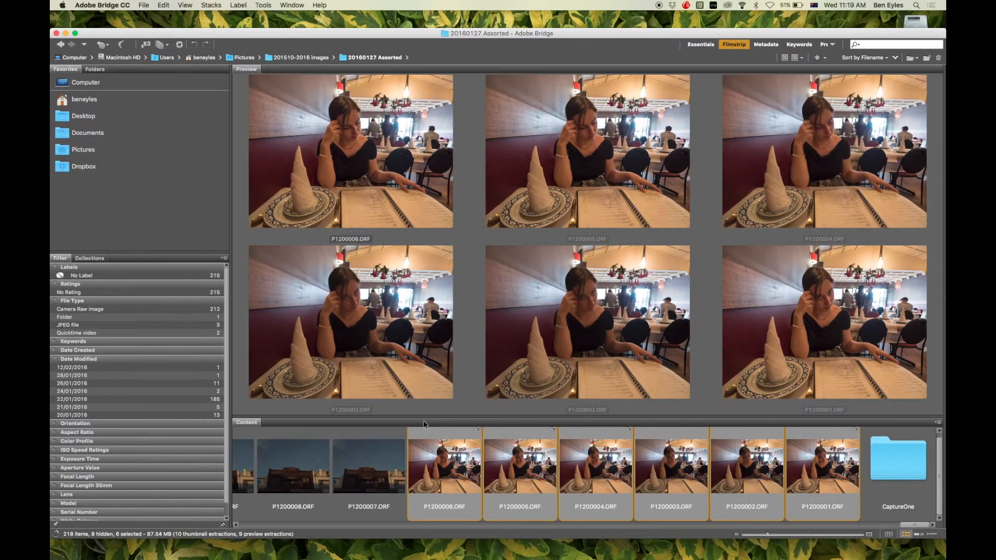
Step: Preview P1200007.ORF, and reopen the edited P1200005.ORF in Camera Raw
left_click(355, 460)
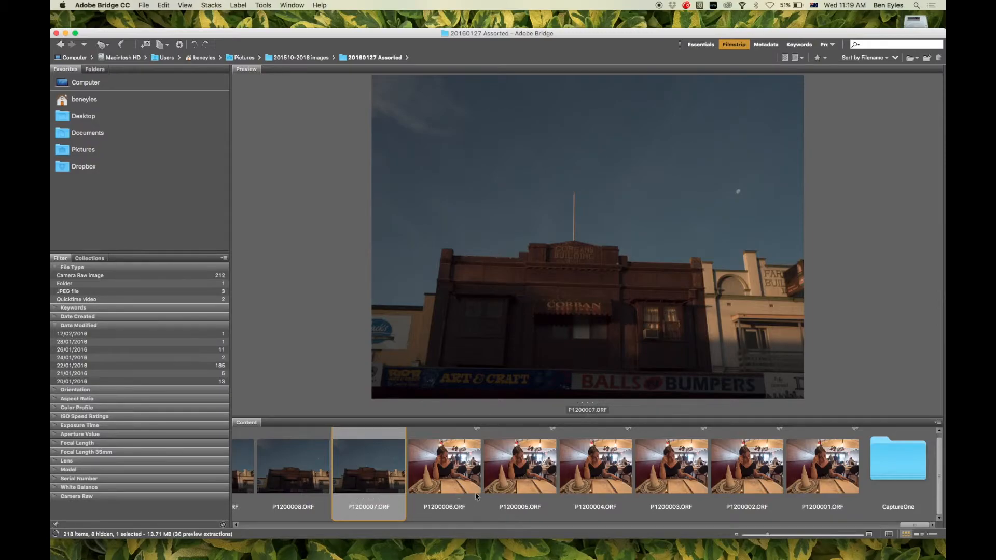
left_click(530, 467)
key("super+o")
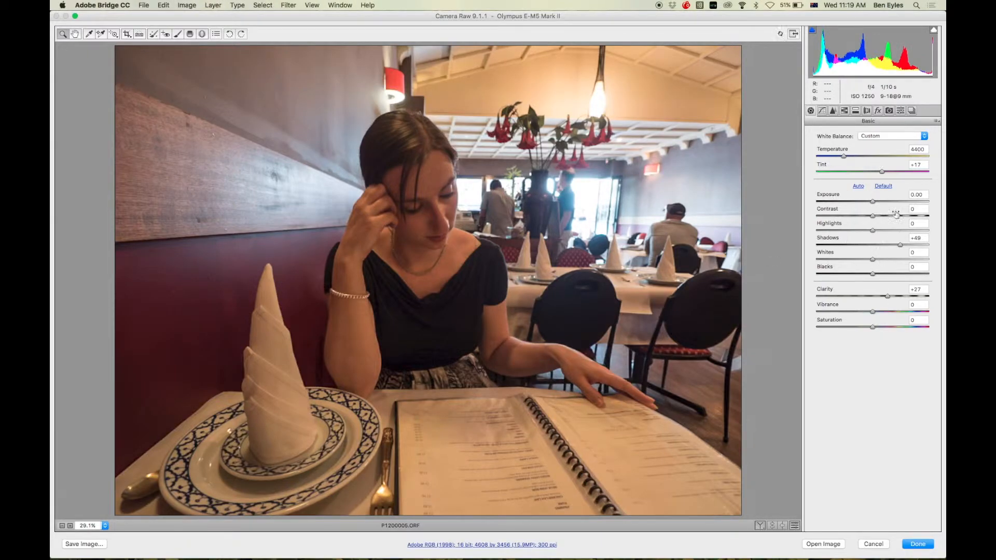
Step: Review the Detail, Split Toning, Tone Curve and Basic settings of P1200005.ORF and close it without applying changes
left_click(833, 112)
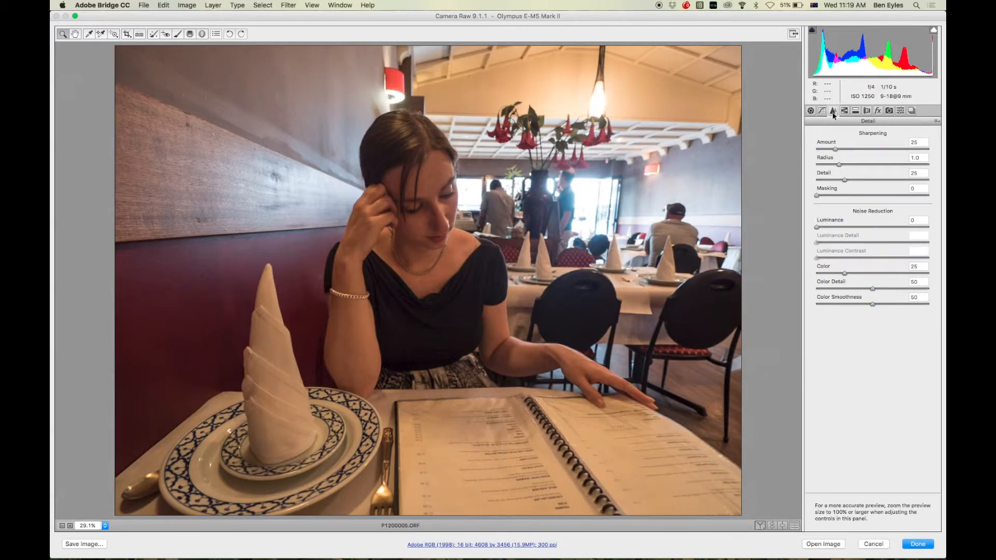
left_click(855, 111)
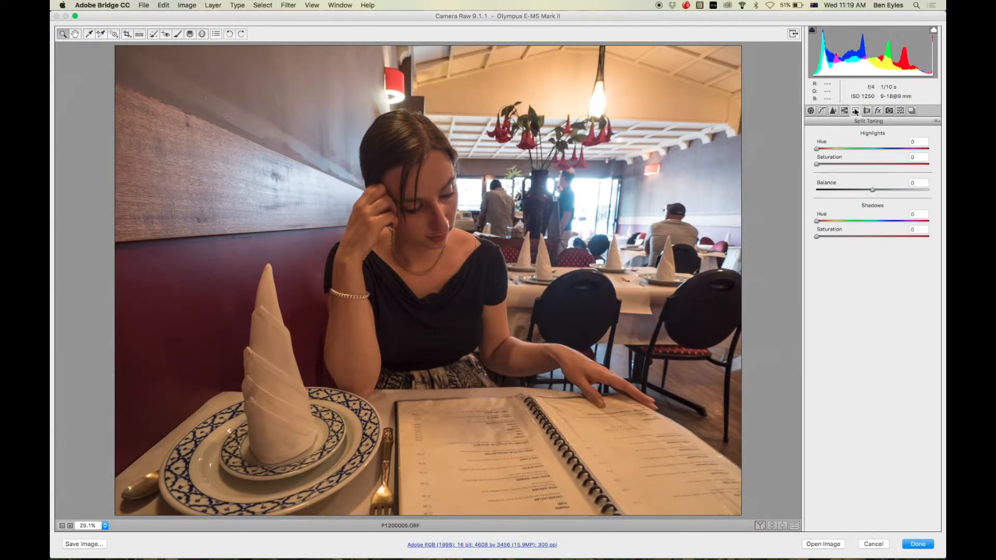
left_click(833, 110)
left_click(822, 112)
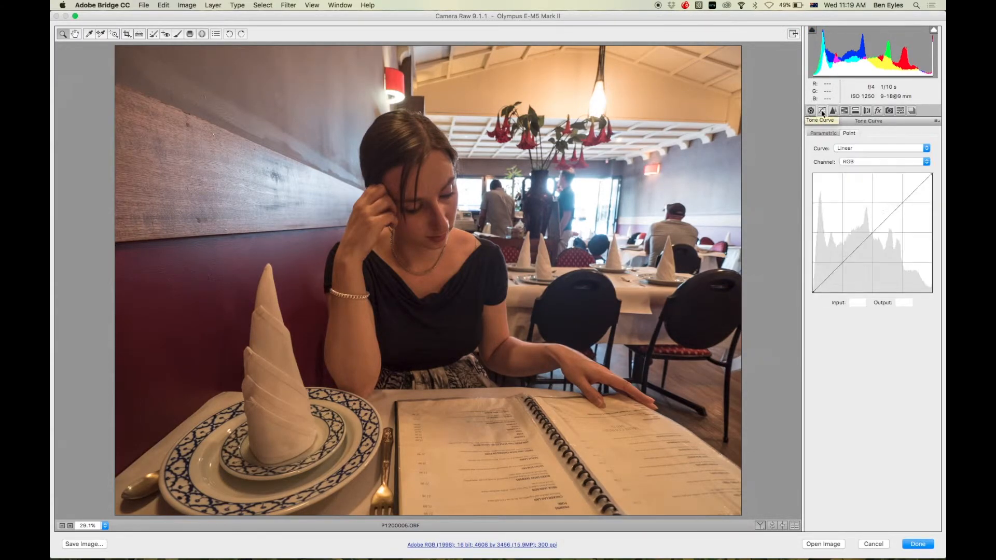
left_click(811, 111)
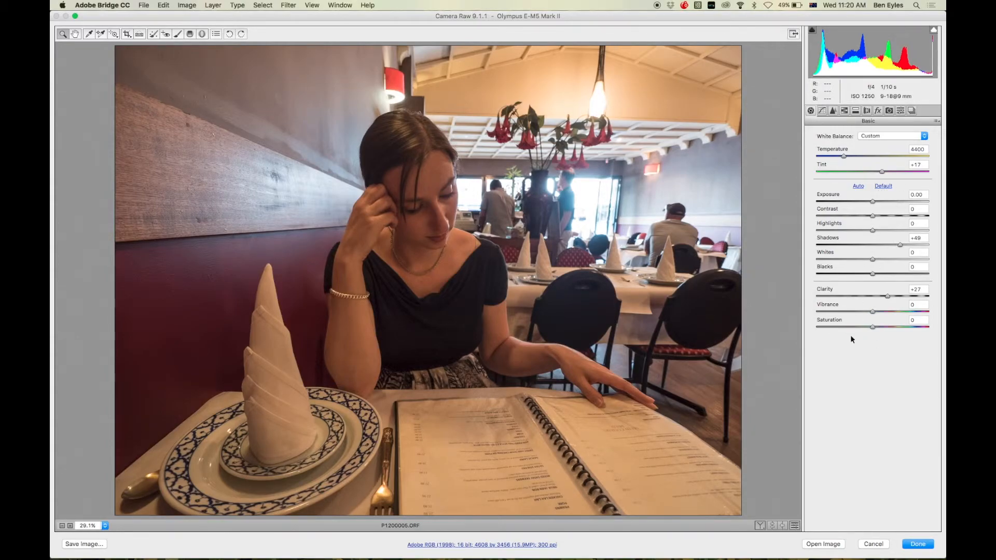
left_click(875, 544)
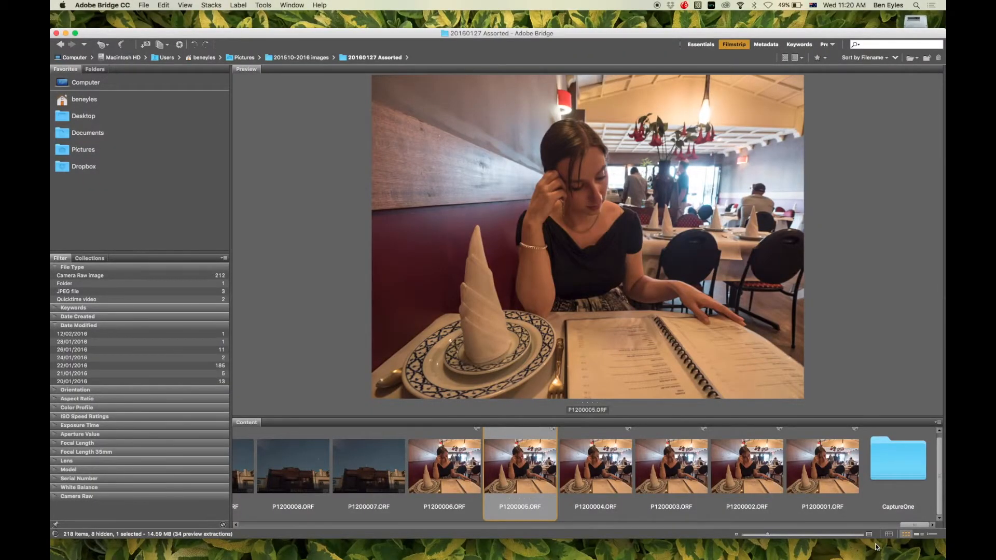